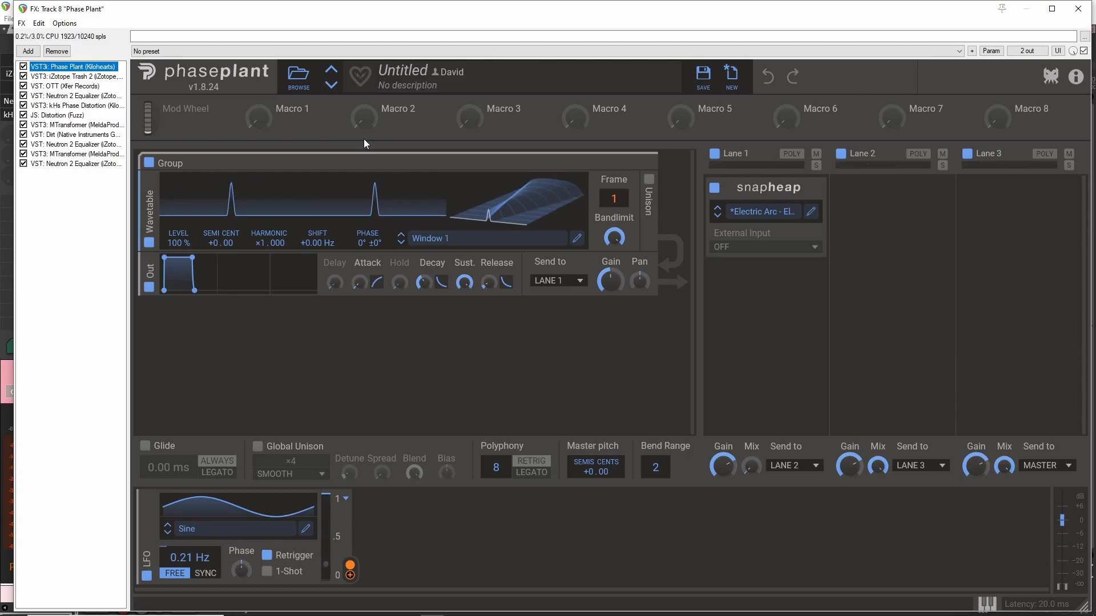
Bypass every effect after Phase Plant in the track 8 chain and close the chain
{"action": "mouse_move", "coordinate": [362, 133]}
{"action": "left_click", "coordinate": [23, 77]}
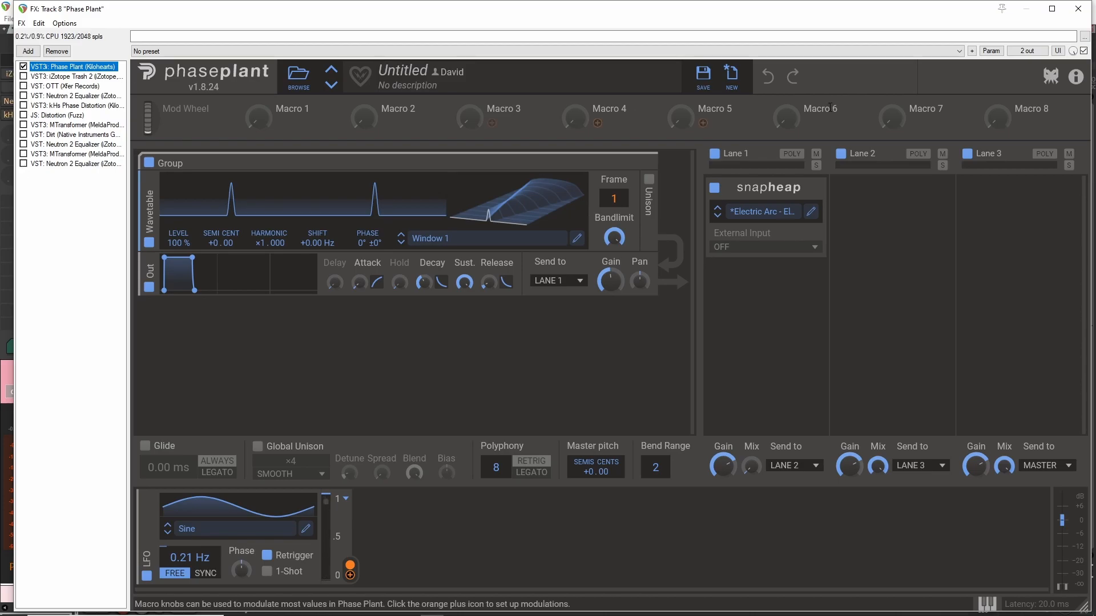
{"action": "left_click", "coordinate": [1081, 9]}
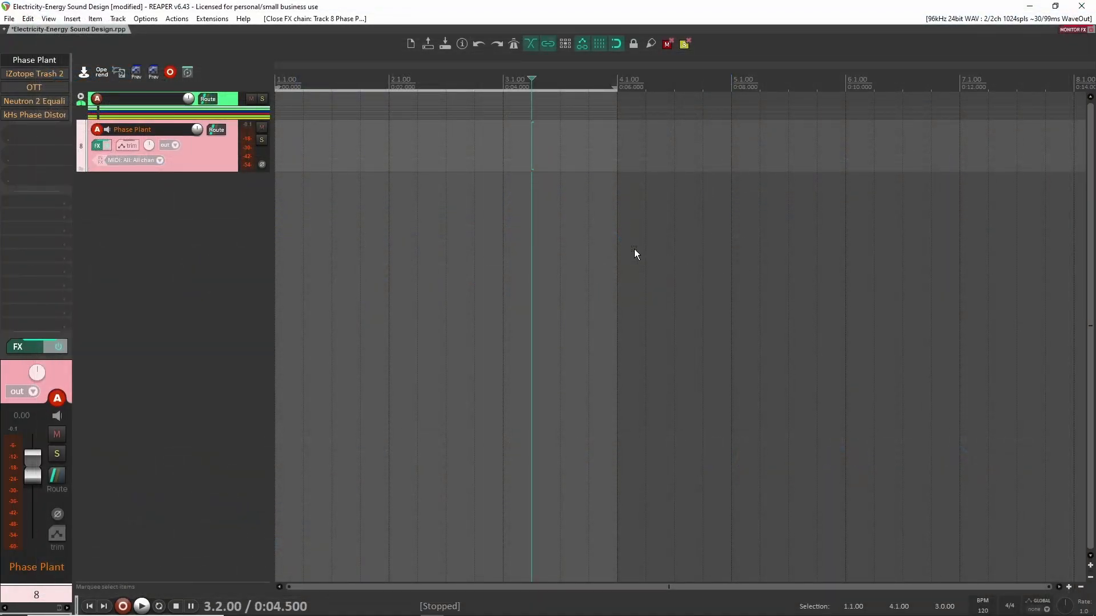
Insert Phase Plant as a virtual instrument on a new track and add a Wavetable generator to it
{"action": "double_click", "coordinate": [242, 269]}
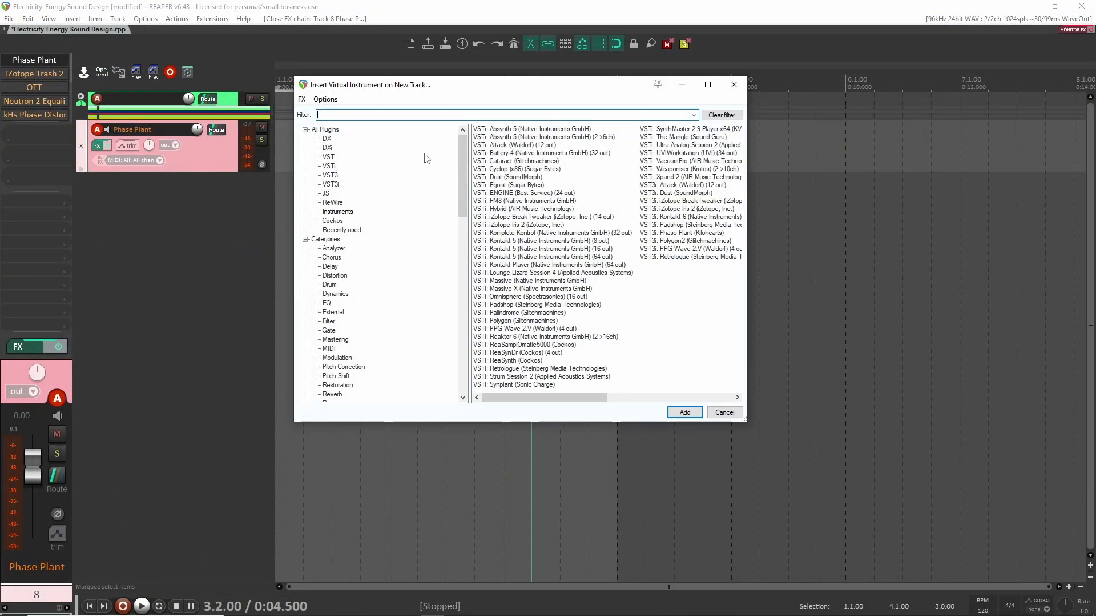
{"action": "type", "text": "e"}
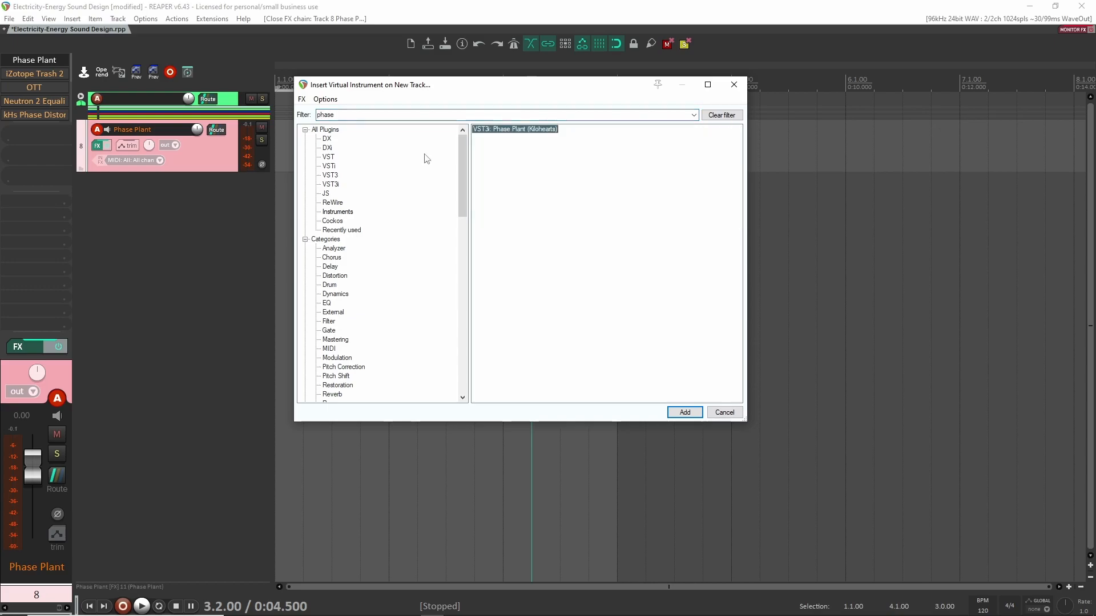
{"action": "key", "text": "Return"}
{"action": "left_click", "coordinate": [381, 160]}
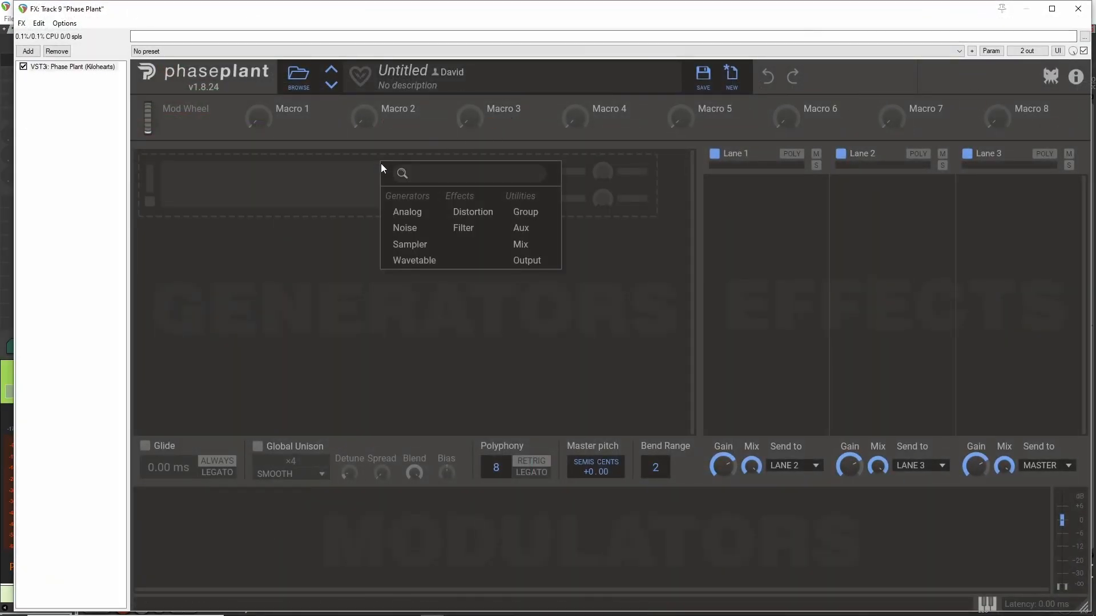
{"action": "left_click", "coordinate": [408, 256]}
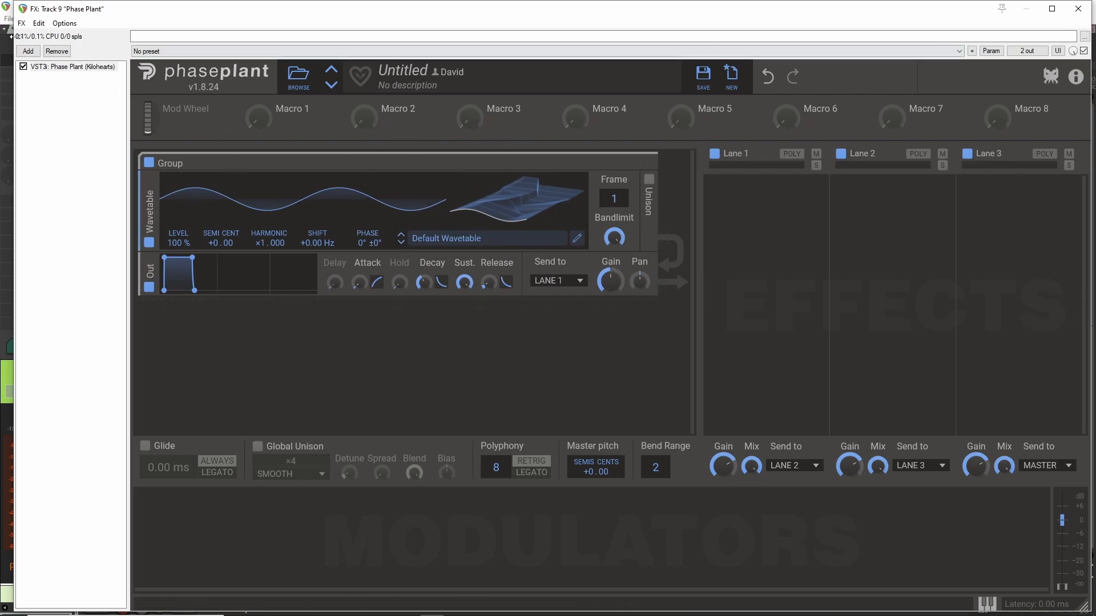
Add iZotope Trash 2 after Phase Plant in the track 9 effects chain
{"action": "left_click", "coordinate": [28, 52]}
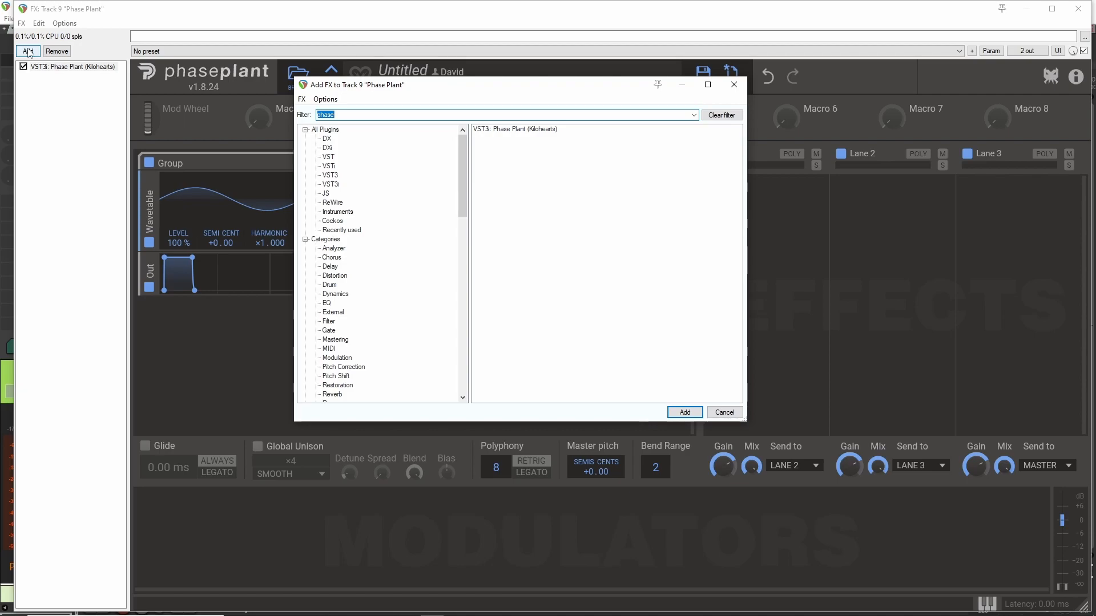
{"action": "type", "text": "ash"}
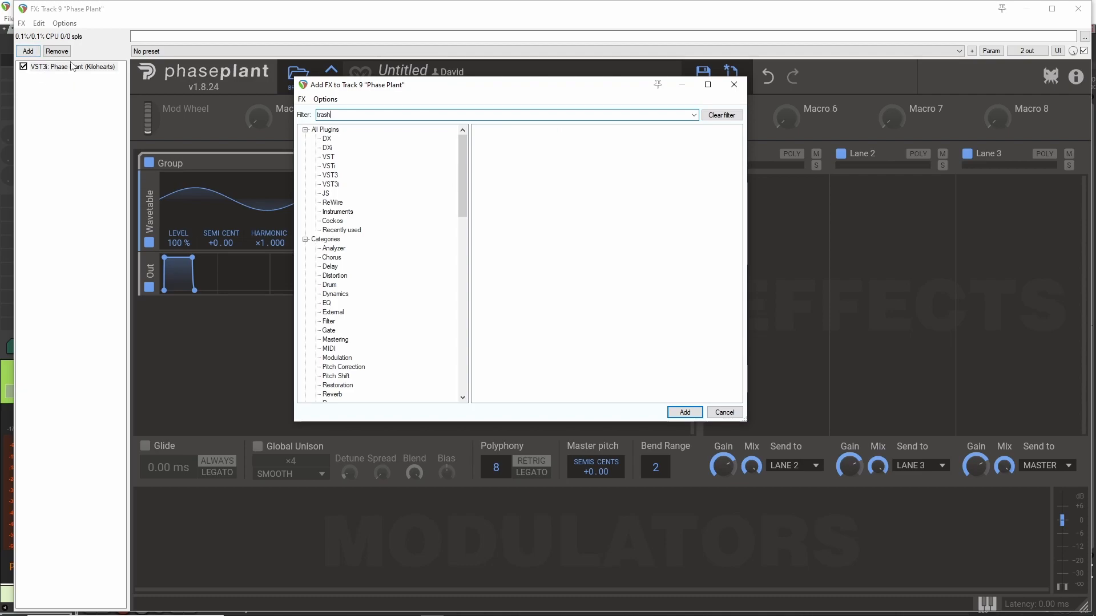
{"action": "left_click", "coordinate": [324, 131]}
{"action": "double_click", "coordinate": [570, 140]}
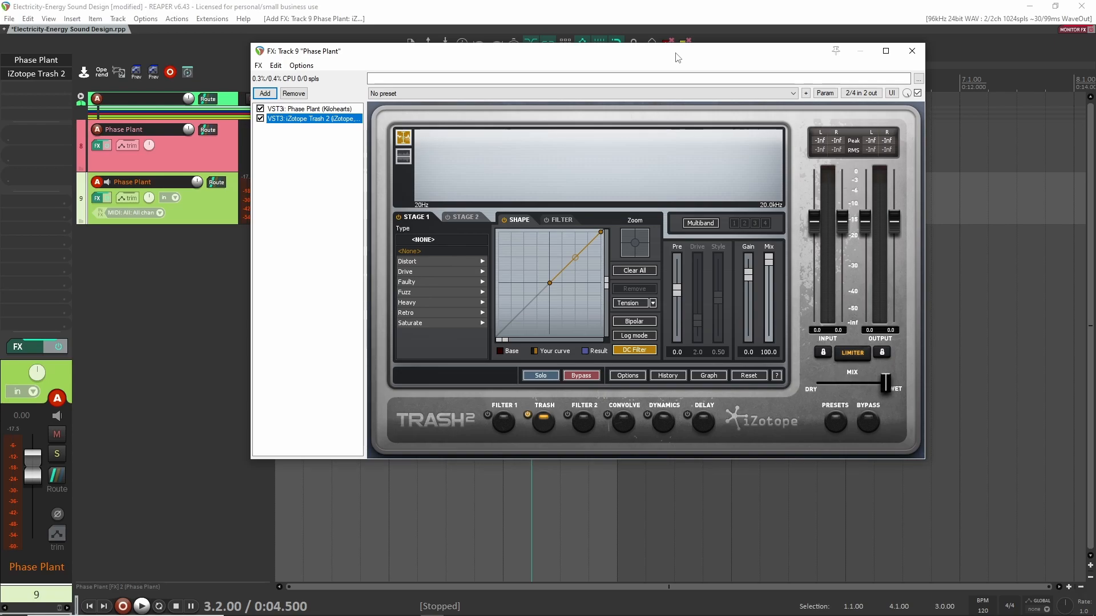
{"action": "left_click_drag", "start_coordinate": [545, 54], "coordinate": [592, 54]}
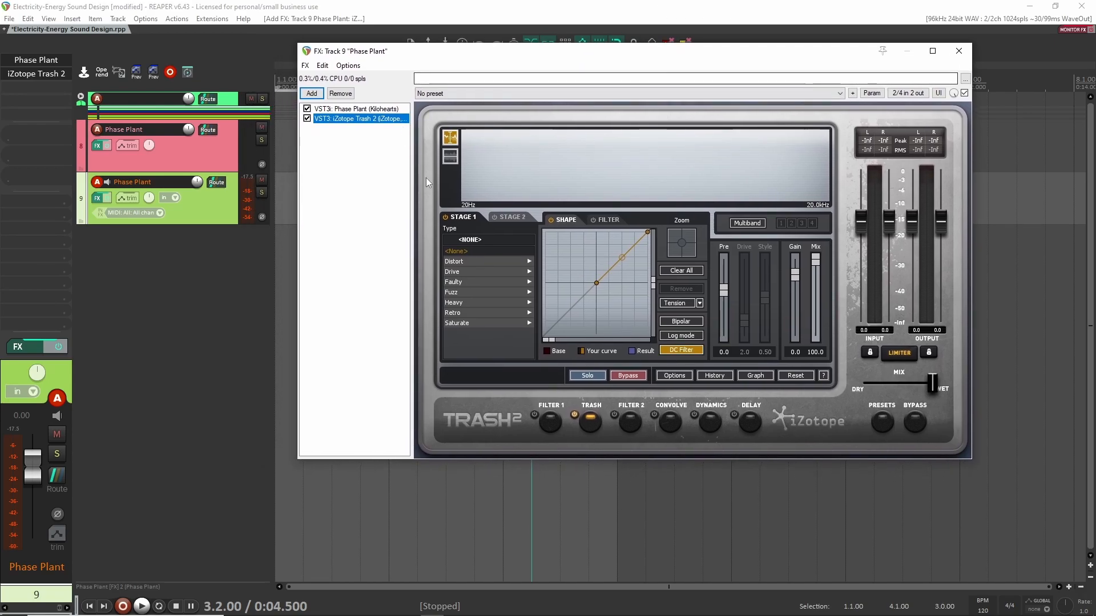
Audition the Stage 1 Distort types, including Amp Drainer, Busted and Elastic Trash, and choose Sandpaper
{"action": "left_click", "coordinate": [478, 262]}
{"action": "left_click", "coordinate": [472, 252]}
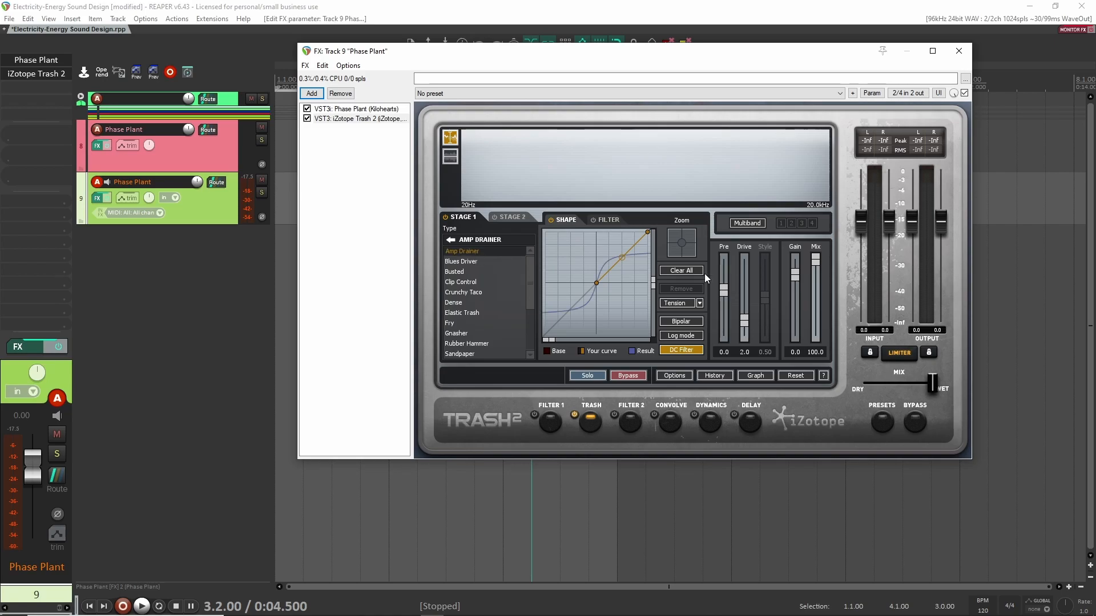
{"action": "left_click", "coordinate": [677, 250]}
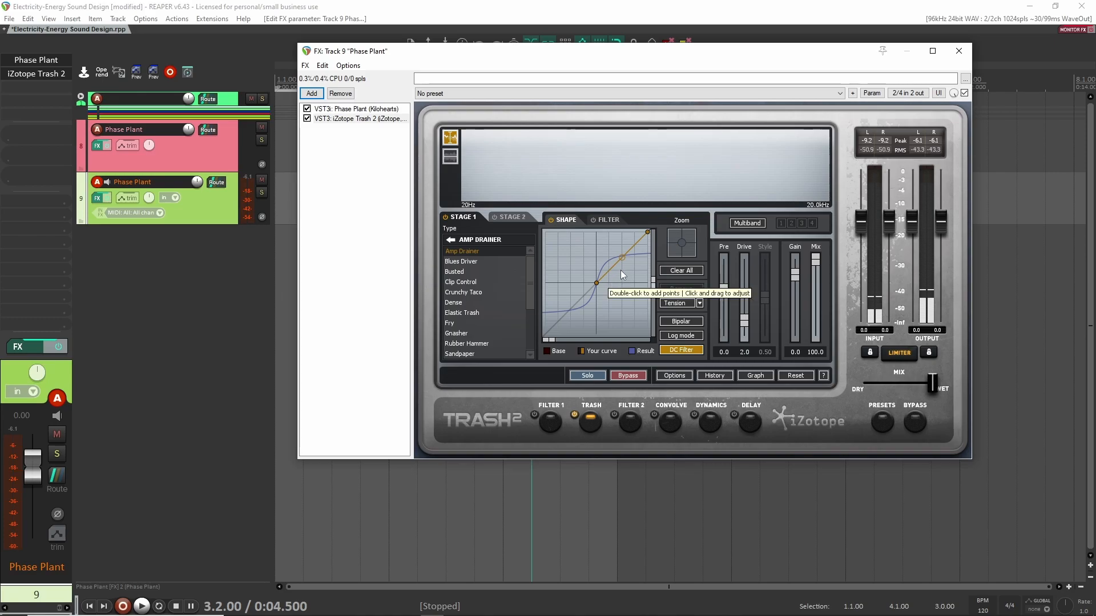
{"action": "left_click", "coordinate": [472, 272]}
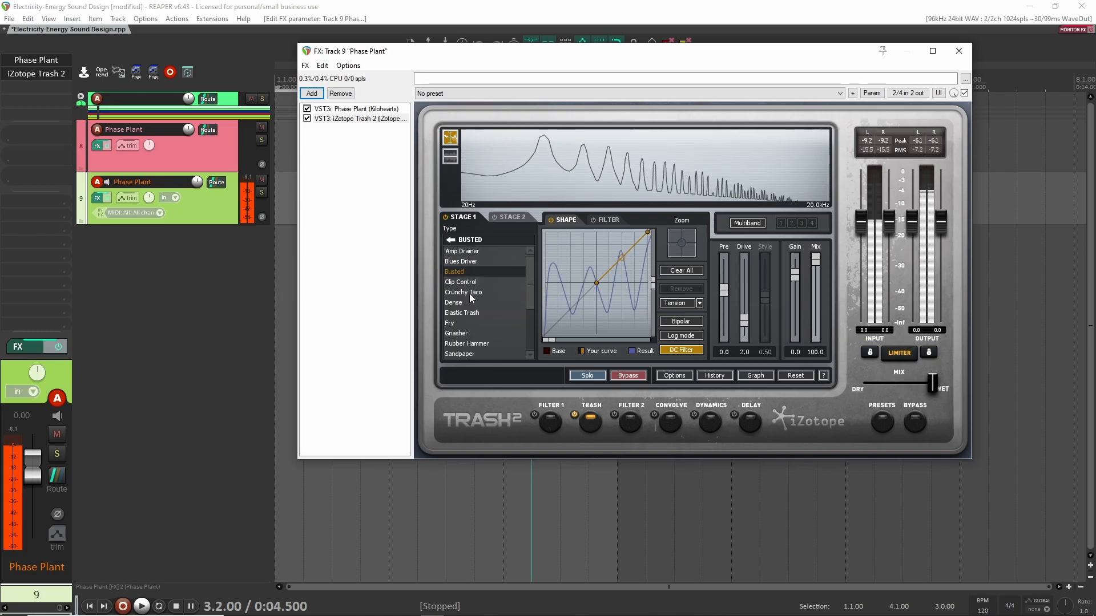
{"action": "left_click", "coordinate": [468, 293]}
{"action": "left_click", "coordinate": [471, 305]}
{"action": "left_click", "coordinate": [484, 311]}
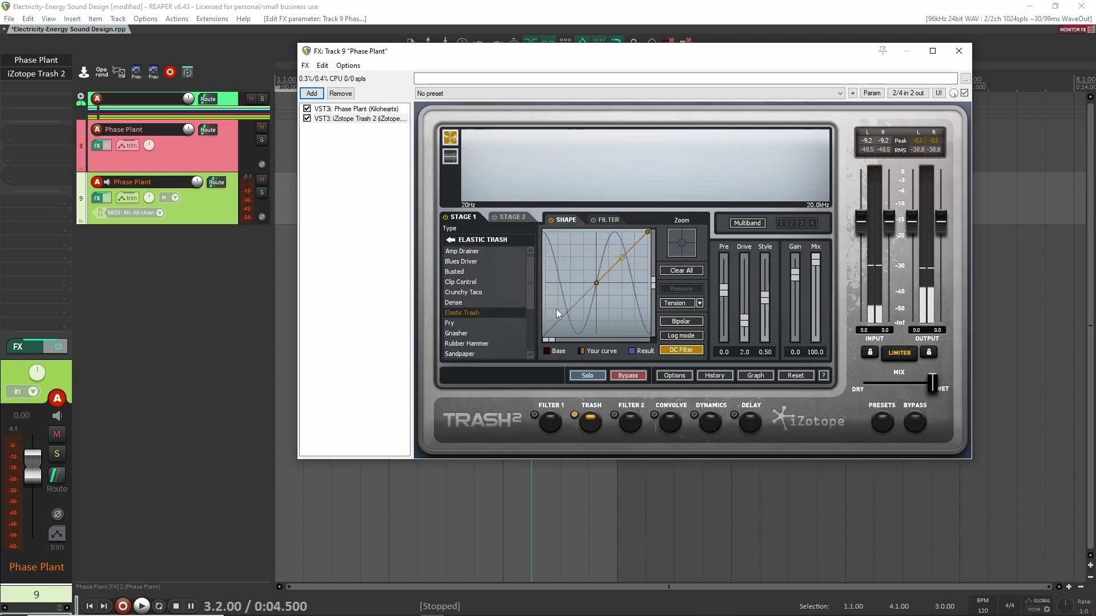
{"action": "left_click", "coordinate": [472, 352]}
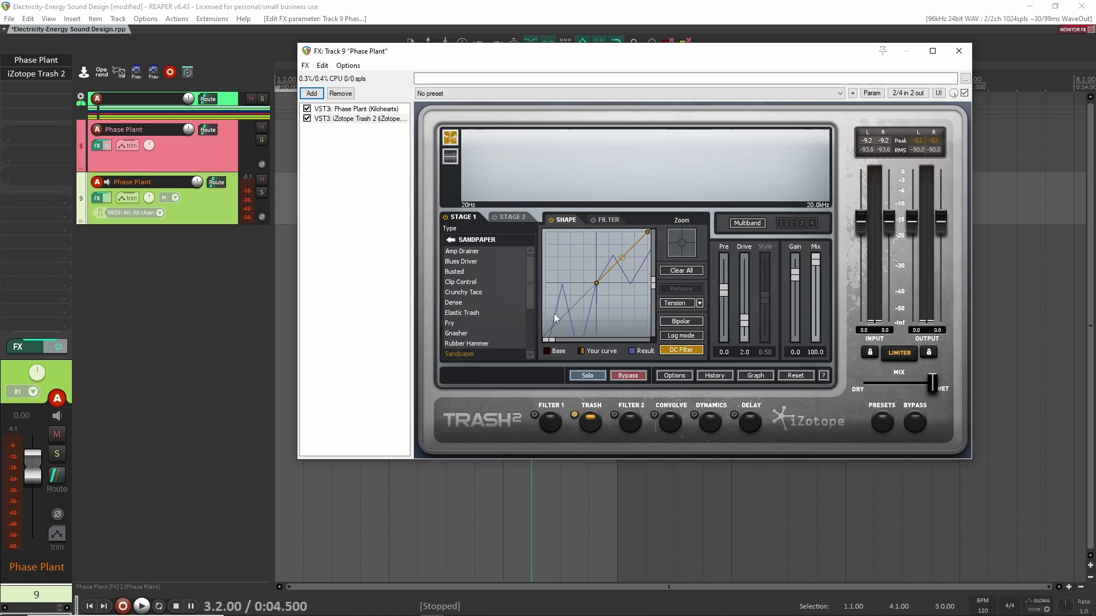
Set the Stage 1 Drive to 6.9 and show its envelope on track 9, closing the Actions window
{"action": "left_click_drag", "start_coordinate": [745, 321], "coordinate": [745, 285]}
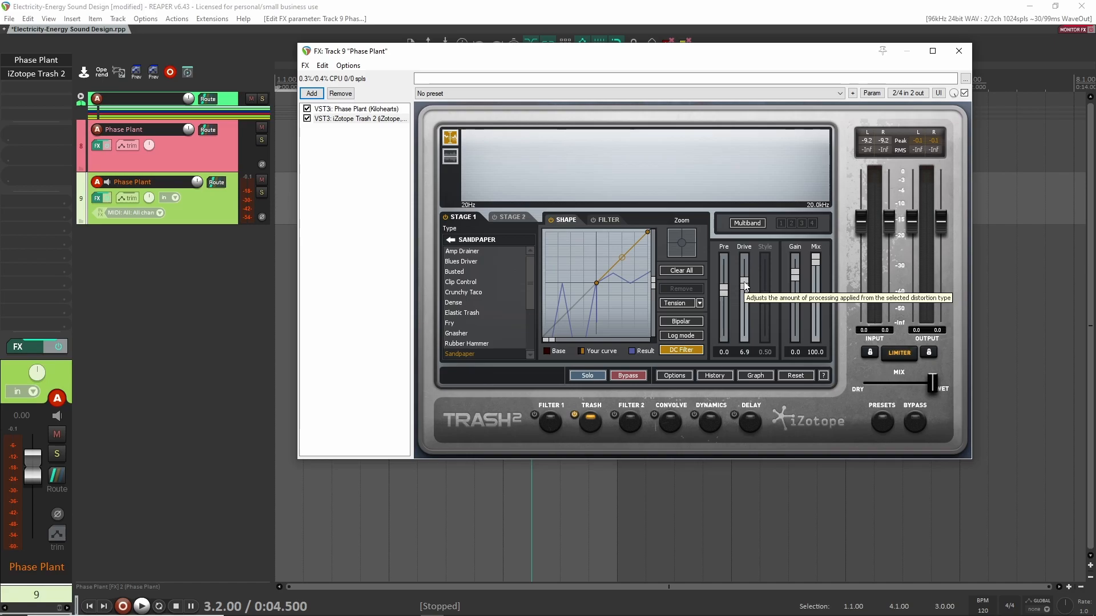
{"action": "key", "text": "e"}
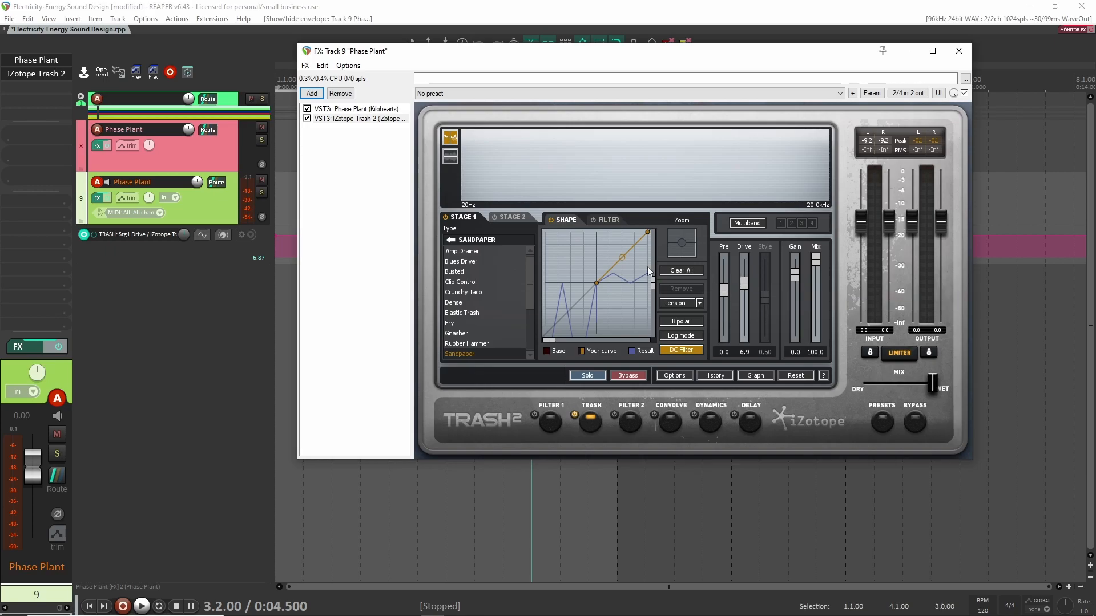
{"action": "left_click", "coordinate": [200, 255]}
{"action": "left_click_drag", "start_coordinate": [473, 54], "coordinate": [525, 54]}
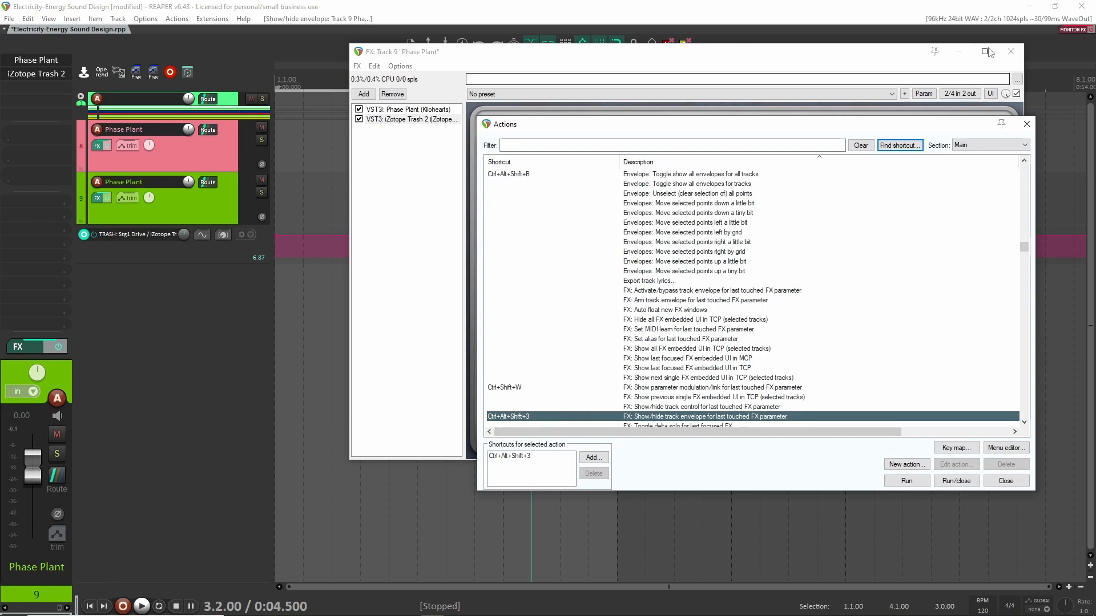
{"action": "left_click", "coordinate": [1027, 124]}
Open parameter modulation for the Stage 1 Drive and enable its LFO
{"action": "left_click", "coordinate": [221, 252]}
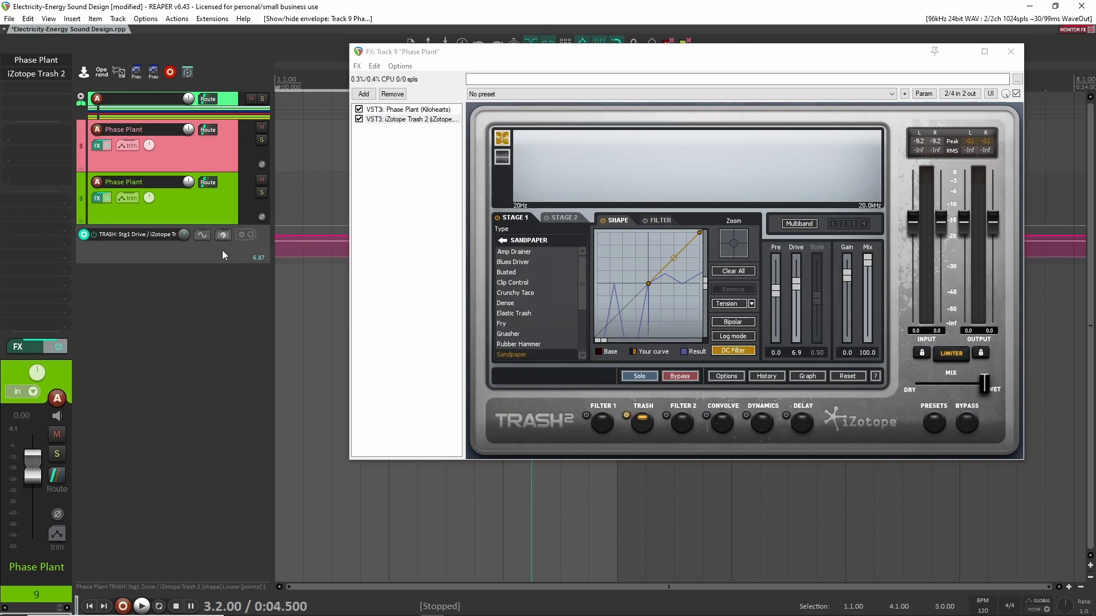
{"action": "left_click", "coordinate": [203, 234]}
{"action": "left_click_drag", "start_coordinate": [119, 54], "coordinate": [453, 143]}
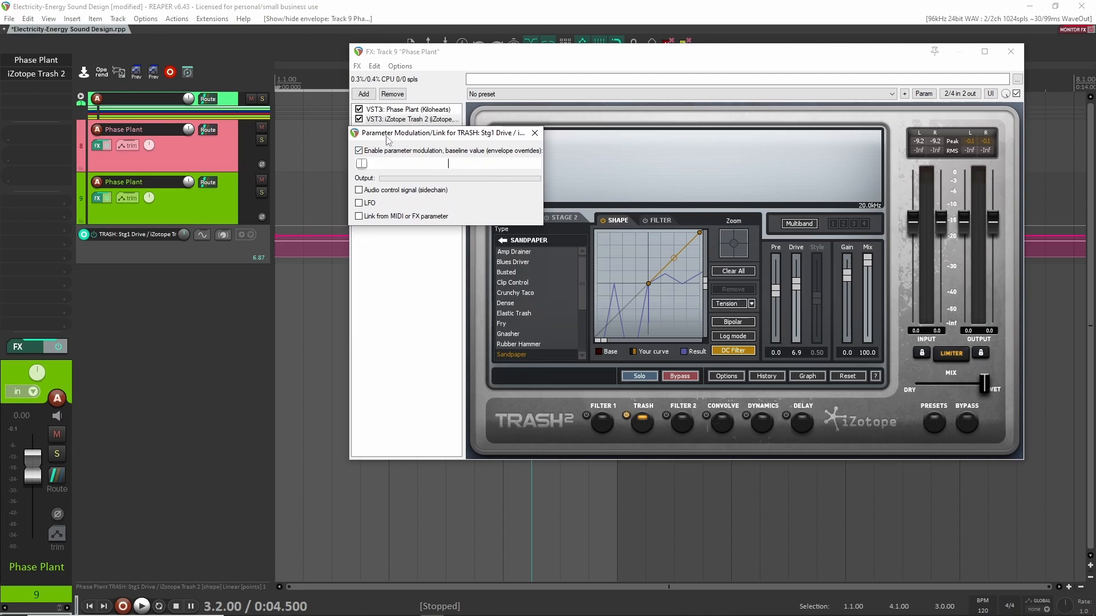
{"action": "left_click", "coordinate": [359, 203]}
Set the Stage 1 Drive LFO to the random shape with a mid-range baseline and Centered direction
{"action": "left_click", "coordinate": [426, 215]}
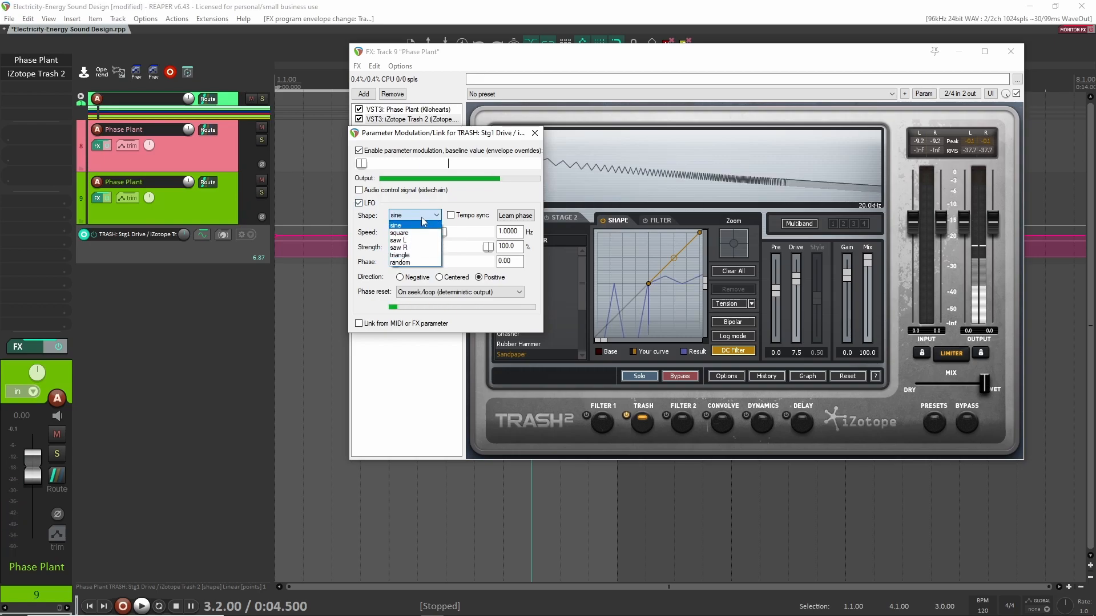
{"action": "left_click", "coordinate": [427, 202]}
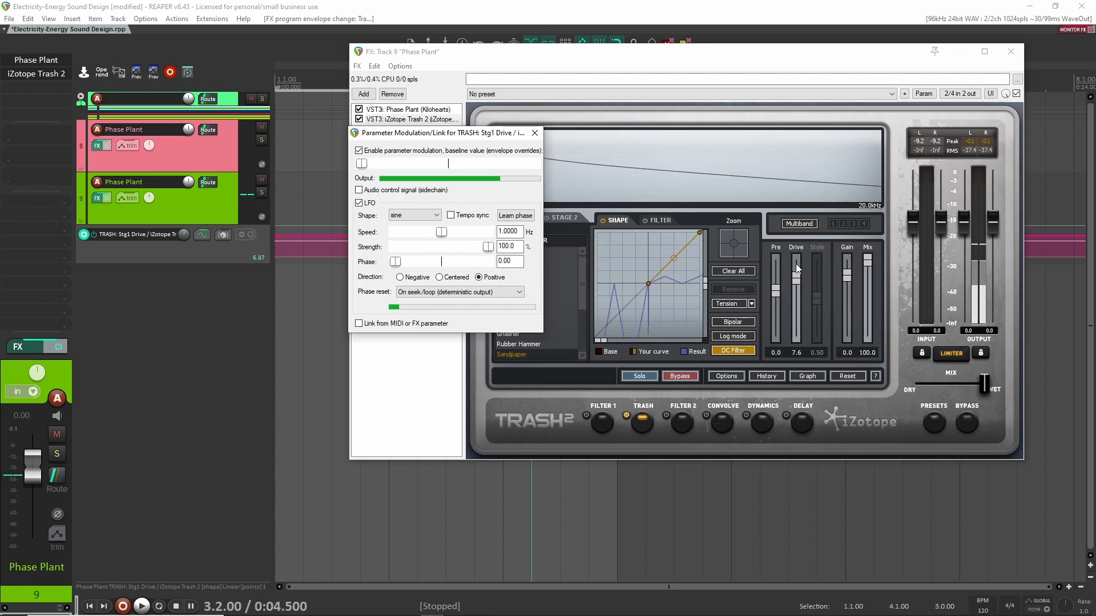
{"action": "left_click", "coordinate": [422, 215]}
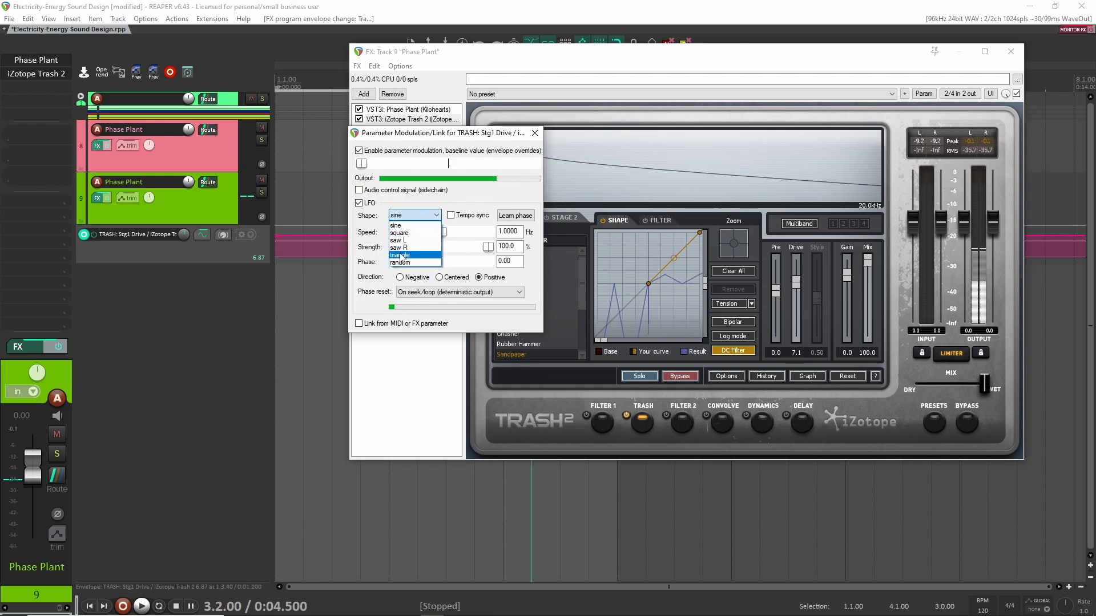
{"action": "left_click", "coordinate": [400, 263]}
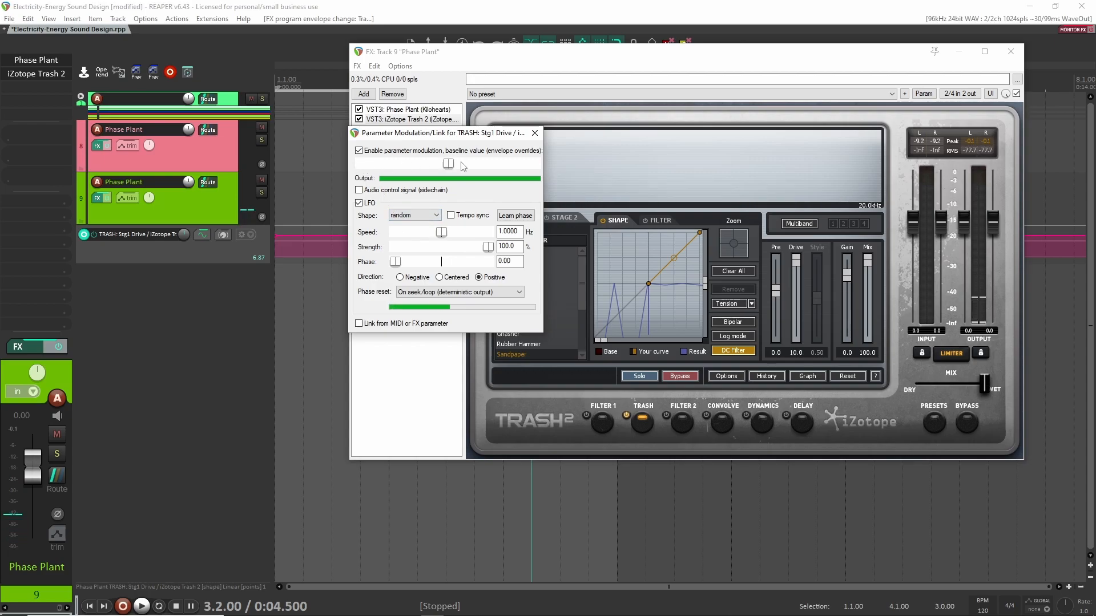
{"action": "left_click", "coordinate": [444, 279]}
Select track 9, raise the Stage 1 Drive LFO speed to about 7.17 Hz and close its modulation settings
{"action": "left_click_drag", "start_coordinate": [442, 232], "coordinate": [453, 234]}
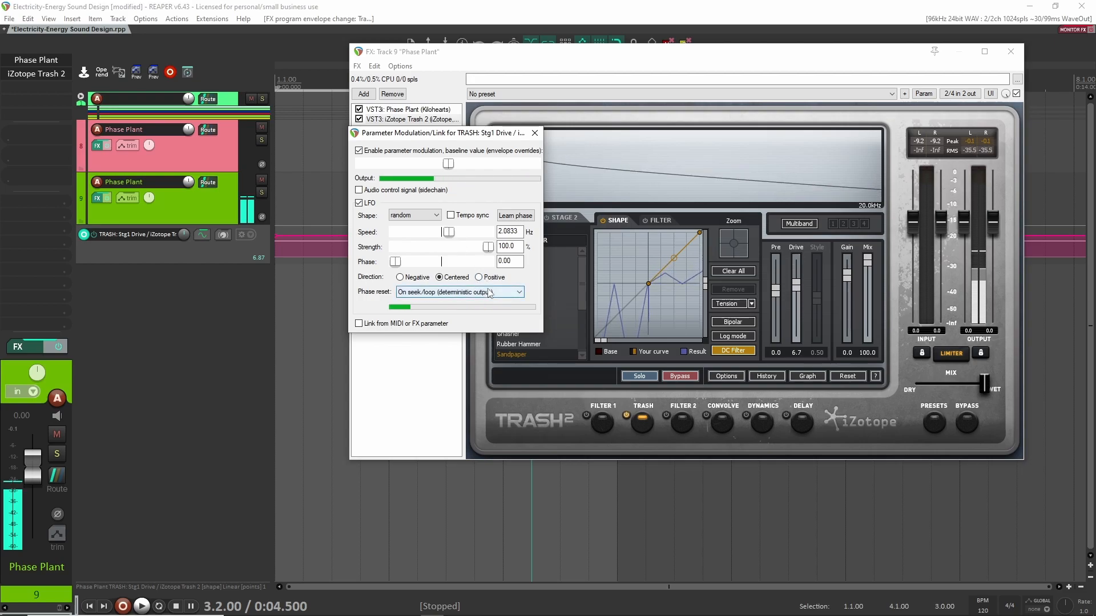
{"action": "left_click", "coordinate": [195, 208]}
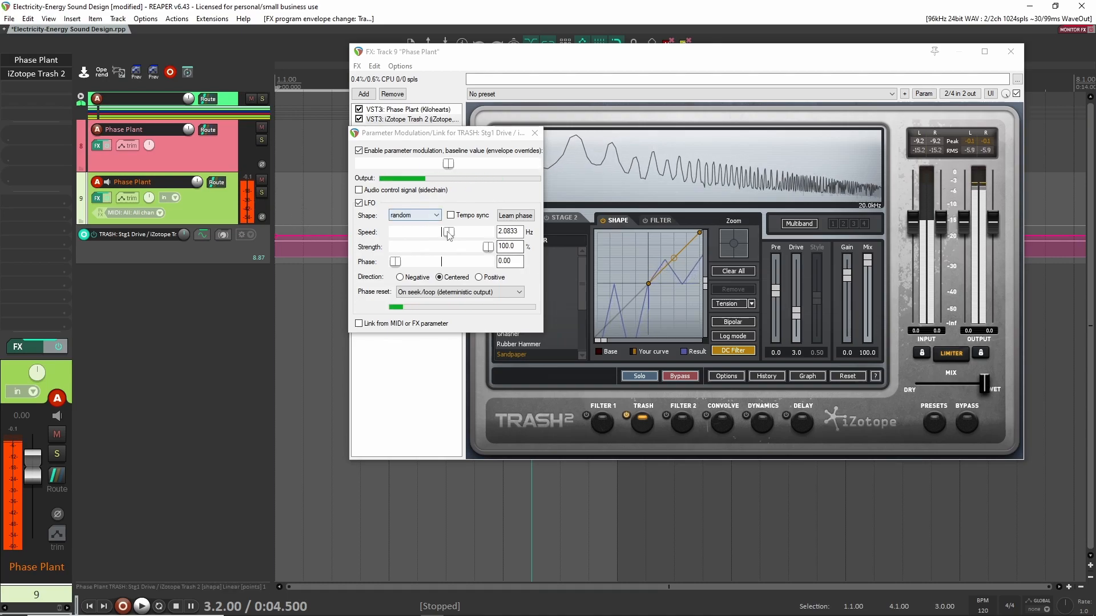
{"action": "left_click_drag", "start_coordinate": [449, 232], "coordinate": [484, 234]}
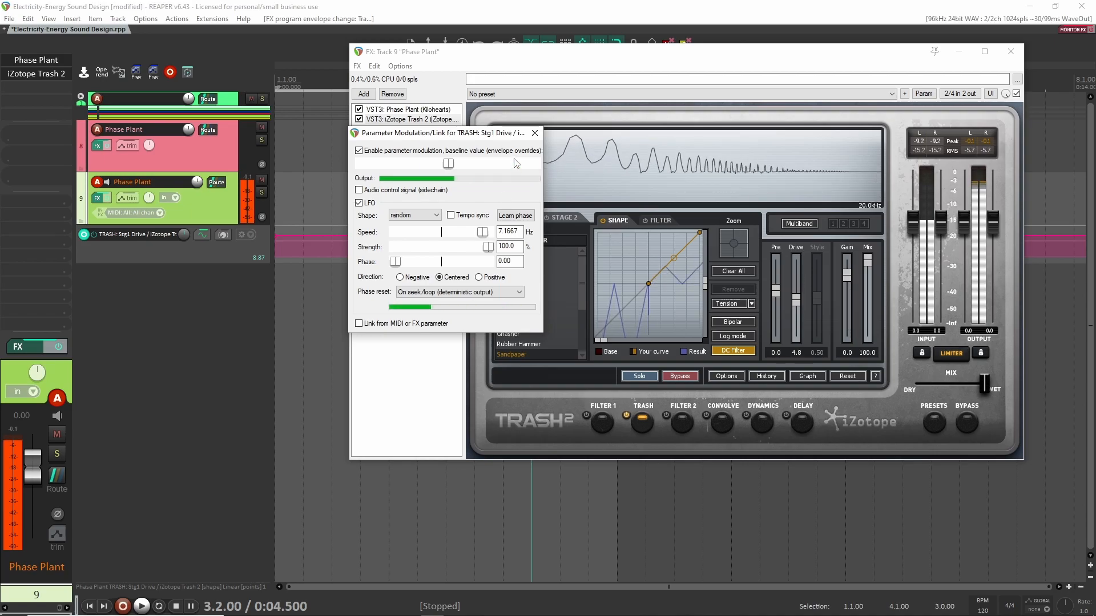
{"action": "left_click", "coordinate": [531, 137]}
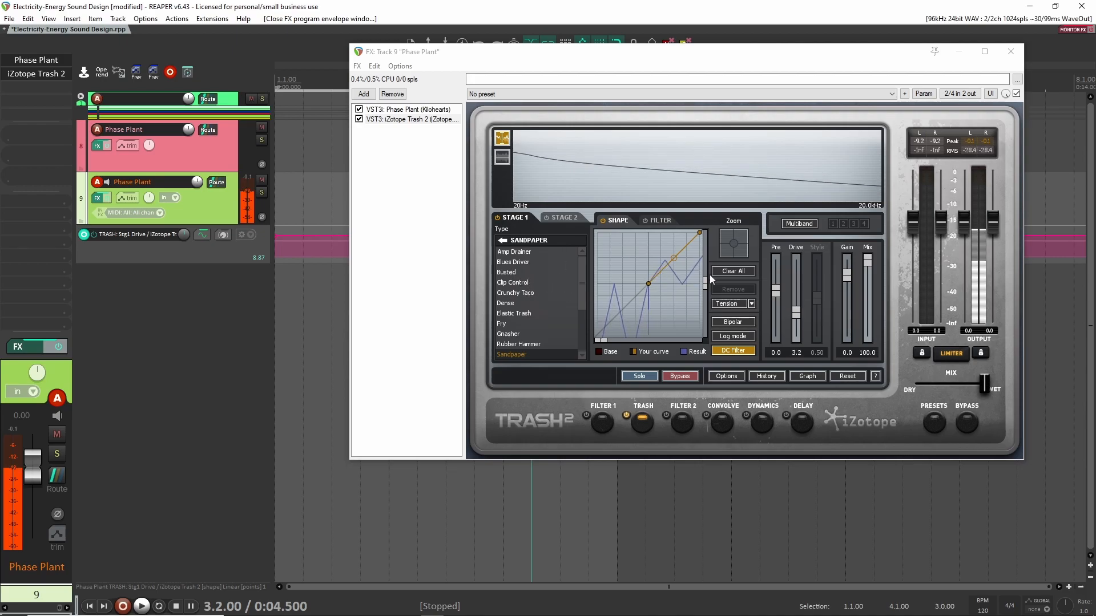
Set the Trash Stage 2 distortion to the Fuzz type Negative and lower its Style to 0.48
{"action": "left_click", "coordinate": [549, 216]}
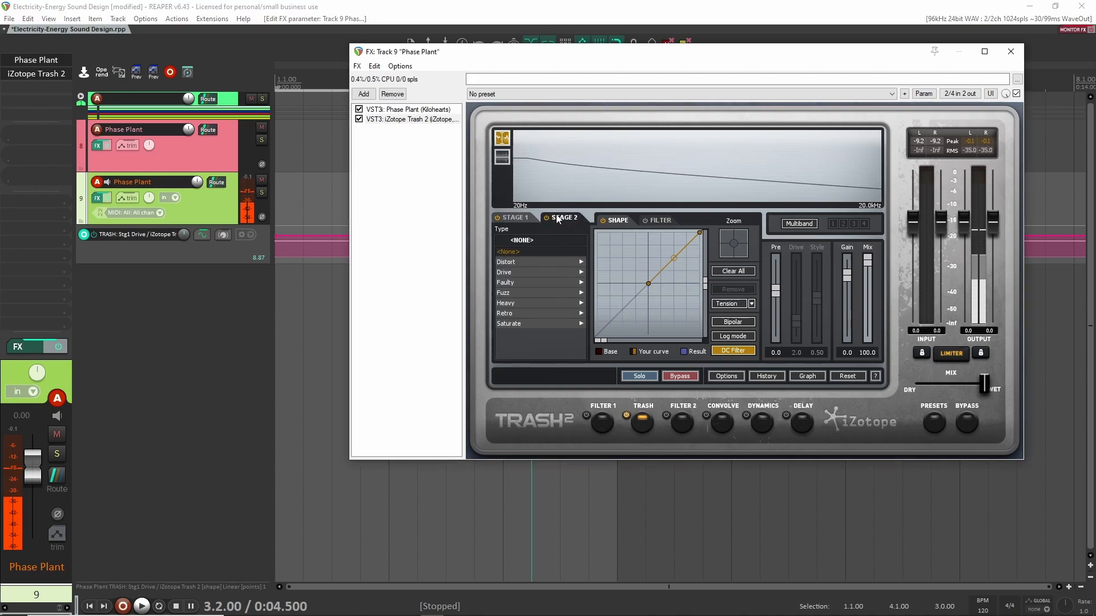
{"action": "left_click", "coordinate": [520, 292]}
{"action": "left_click", "coordinate": [519, 284]}
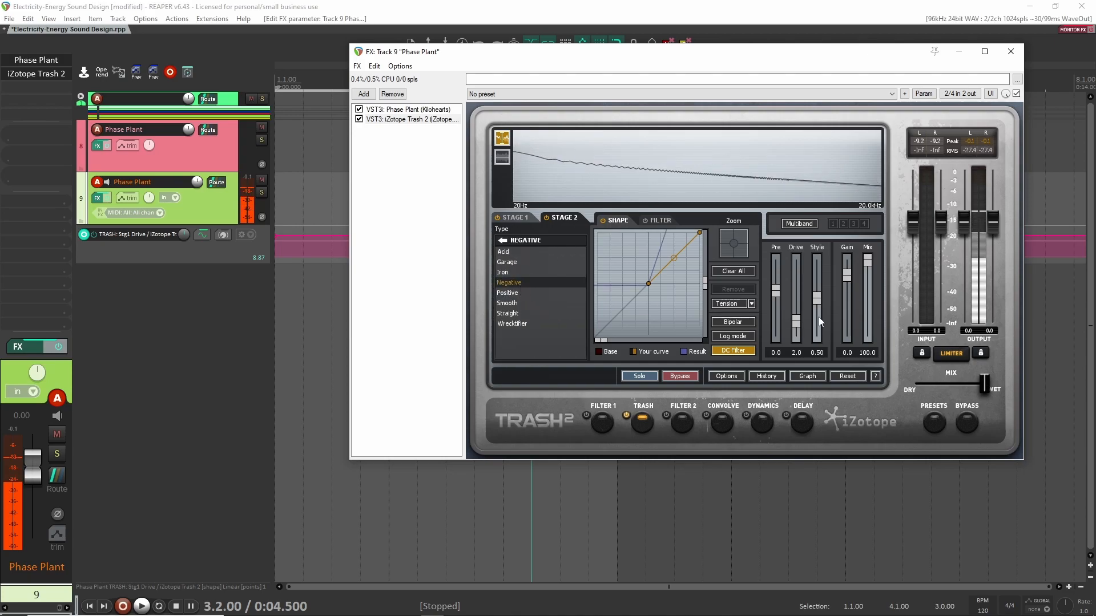
{"action": "left_click_drag", "start_coordinate": [817, 297], "coordinate": [818, 304]}
Modulate the Stage 2 Style with a random-shape LFO, using a mid-range baseline and Centered direction
{"action": "key", "text": "m"}
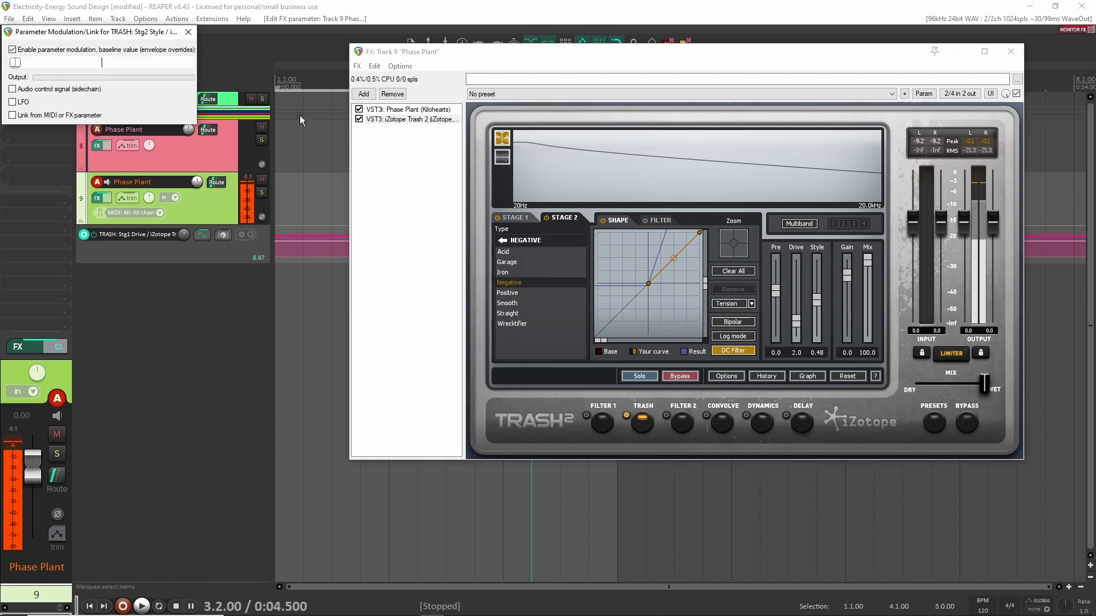
{"action": "left_click", "coordinate": [24, 103]}
{"action": "left_click", "coordinate": [23, 102]}
{"action": "left_click", "coordinate": [68, 114]}
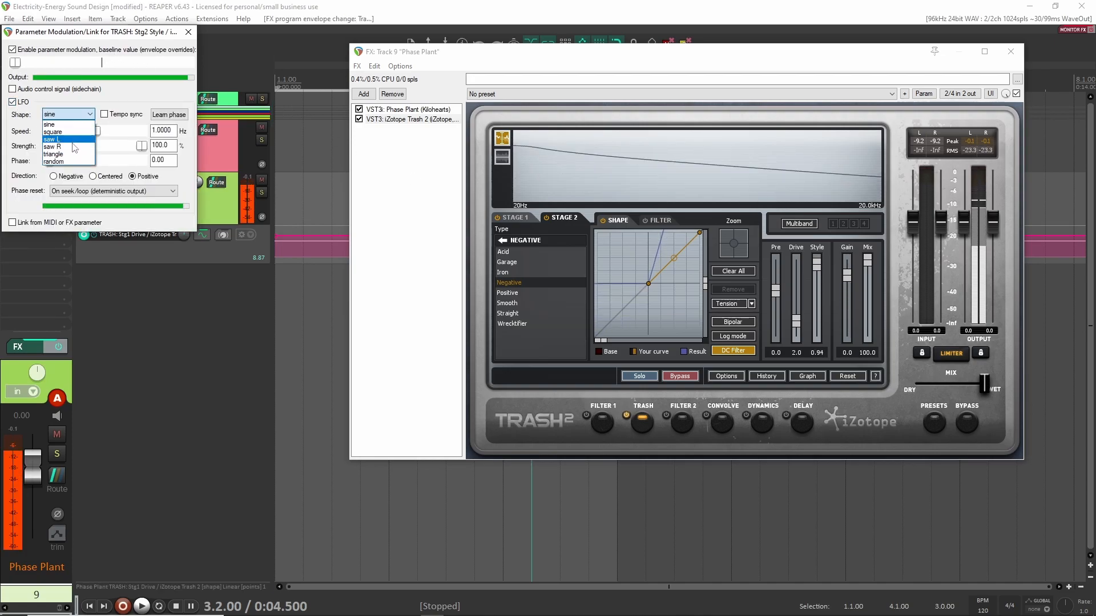
{"action": "left_click", "coordinate": [57, 164]}
{"action": "double_click", "coordinate": [18, 66]}
{"action": "left_click", "coordinate": [94, 177]}
Nudge the Stage 2 Drive, and raise the LFO speeds to about 4.58 Hz for Pre and 5.75 Hz for Style
{"action": "left_click_drag", "start_coordinate": [797, 323], "coordinate": [799, 318]}
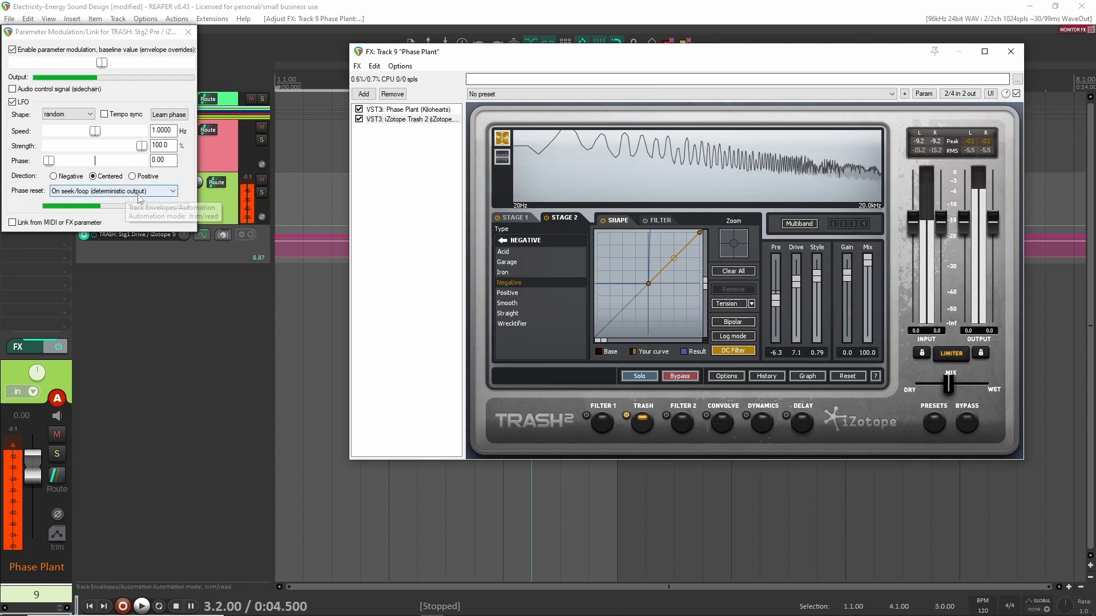
{"action": "left_click_drag", "start_coordinate": [96, 130], "coordinate": [126, 131]}
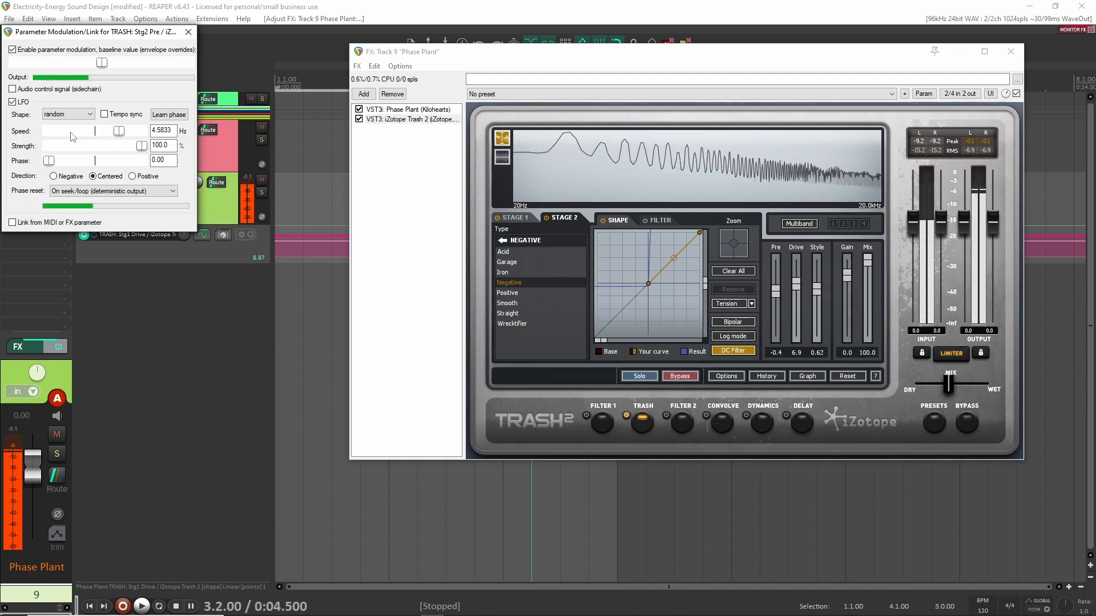
{"action": "left_click", "coordinate": [193, 34]}
{"action": "left_click", "coordinate": [193, 34]}
{"action": "left_click_drag", "start_coordinate": [97, 132], "coordinate": [129, 131]}
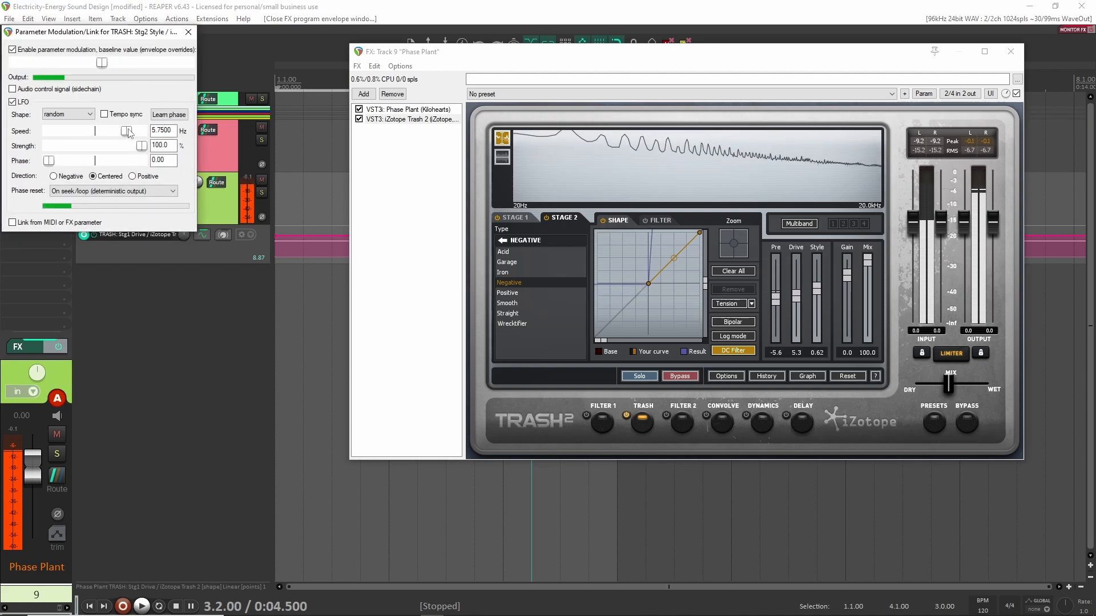
Close the Style modulation settings and shift Trash 2's overall dry/wet mix towards wet, finishing by closing the effects window
{"action": "left_click", "coordinate": [188, 32]}
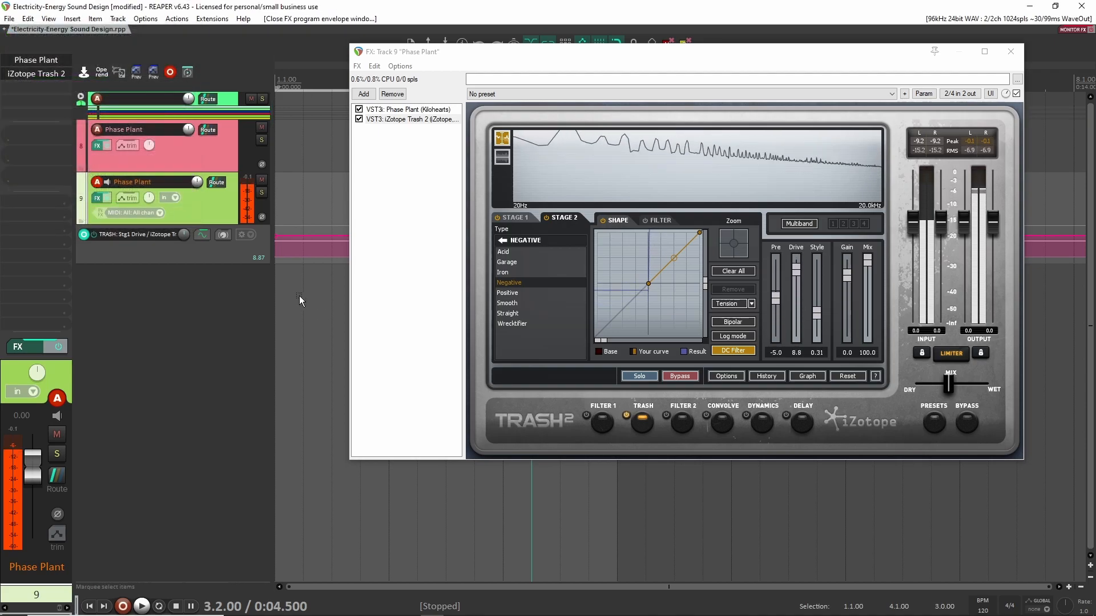
{"action": "mouse_move", "coordinate": [950, 385]}
{"action": "left_mouse_down"}
{"action": "mouse_move", "coordinate": [981, 388]}
{"action": "mouse_move", "coordinate": [968, 388]}
{"action": "left_mouse_up"}
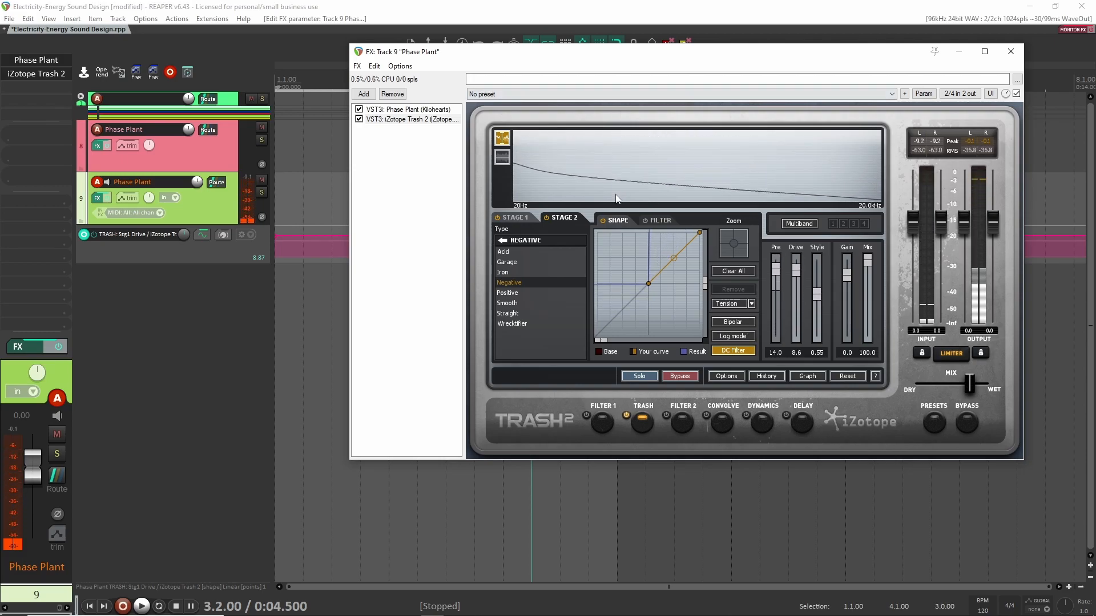
{"action": "left_click", "coordinate": [1009, 55]}
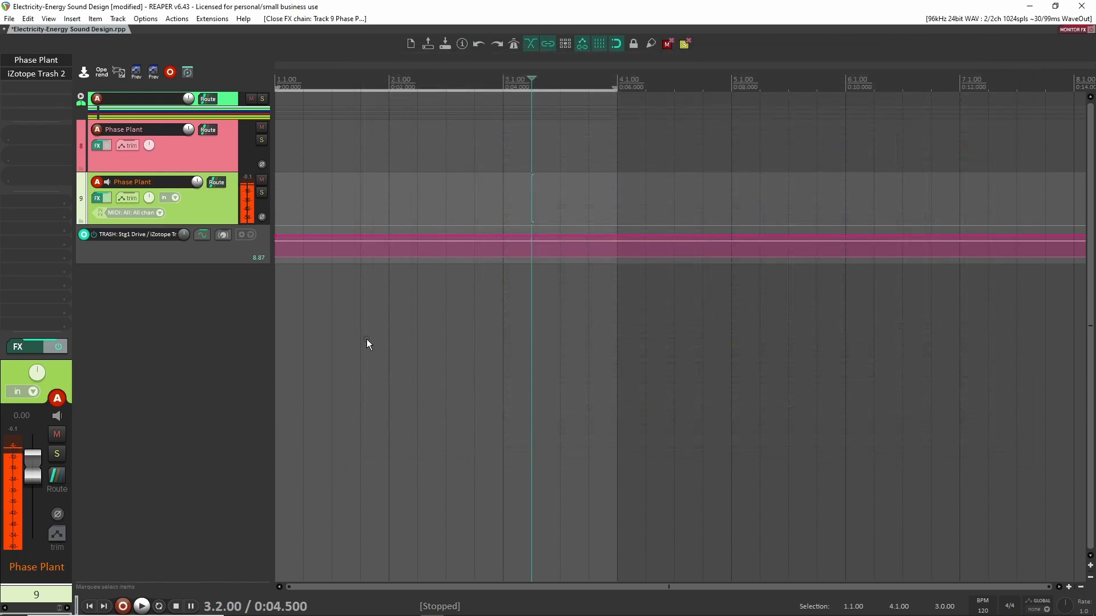
Mute track 9 and hide its effect envelopes, leaving track 8 selected
{"action": "left_click", "coordinate": [262, 180]}
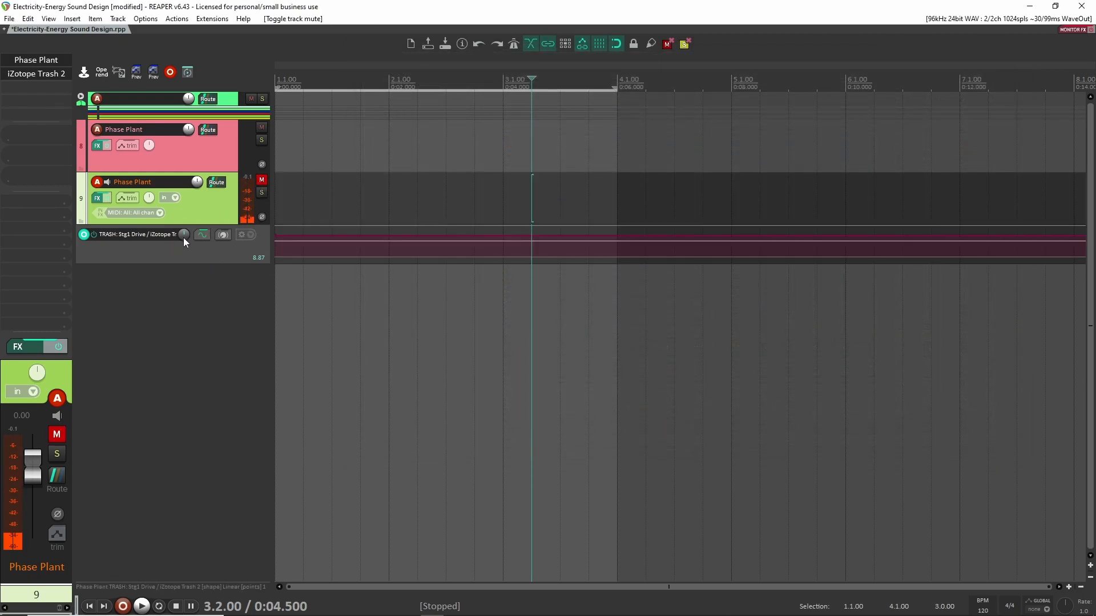
{"action": "key", "text": "e"}
{"action": "left_click", "coordinate": [213, 163]}
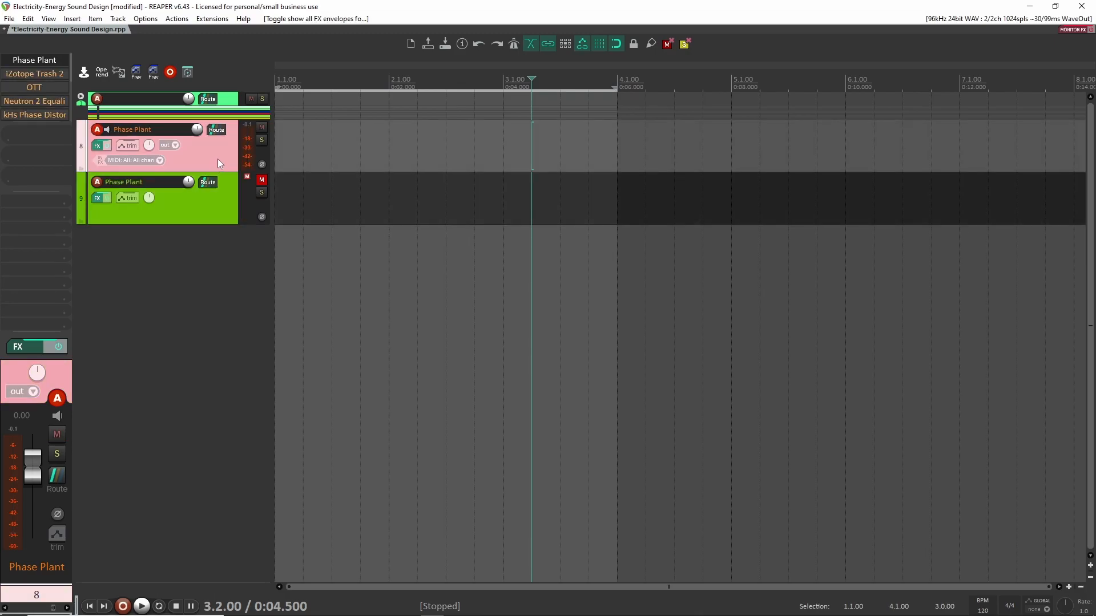
Open track 8's effect chain and look up its Window 1 wavetable in Phase Plant's Modulators wavetable folder
{"action": "key", "text": "f"}
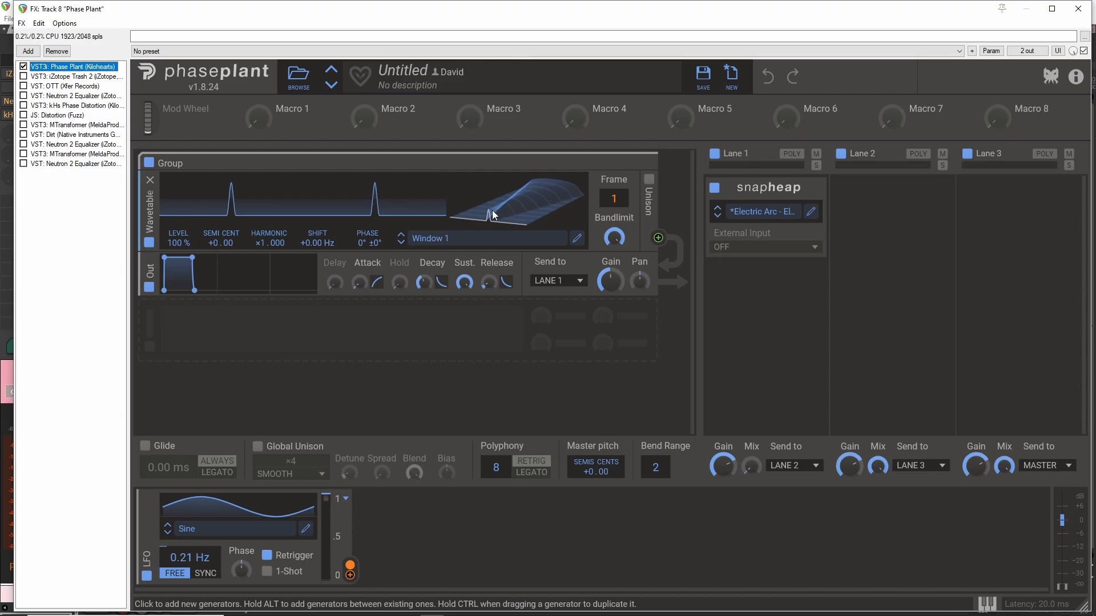
{"action": "left_click", "coordinate": [432, 239]}
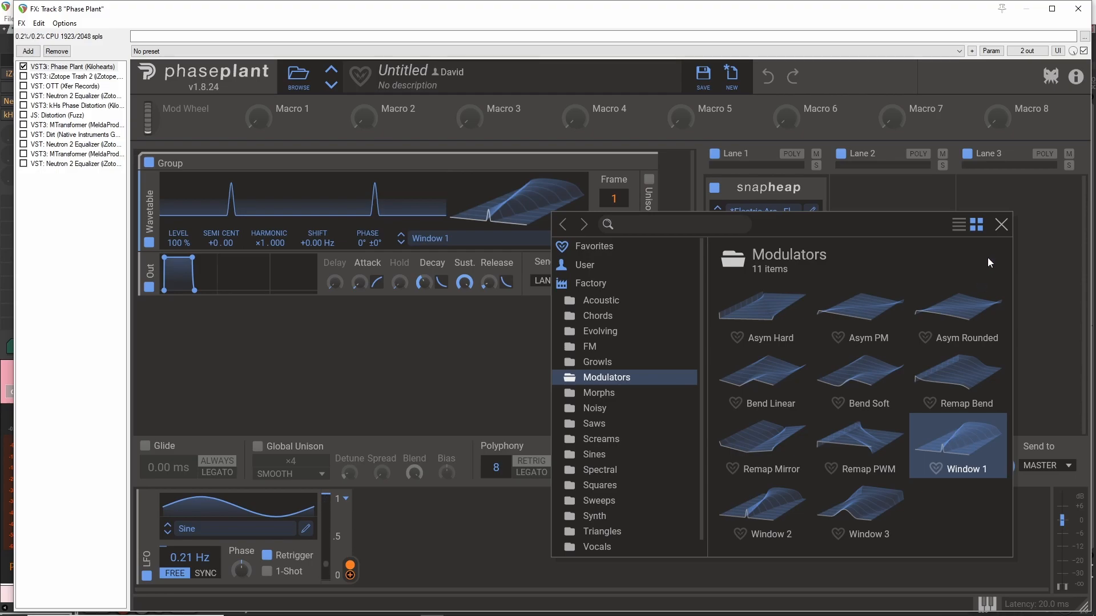
{"action": "left_click", "coordinate": [1000, 226]}
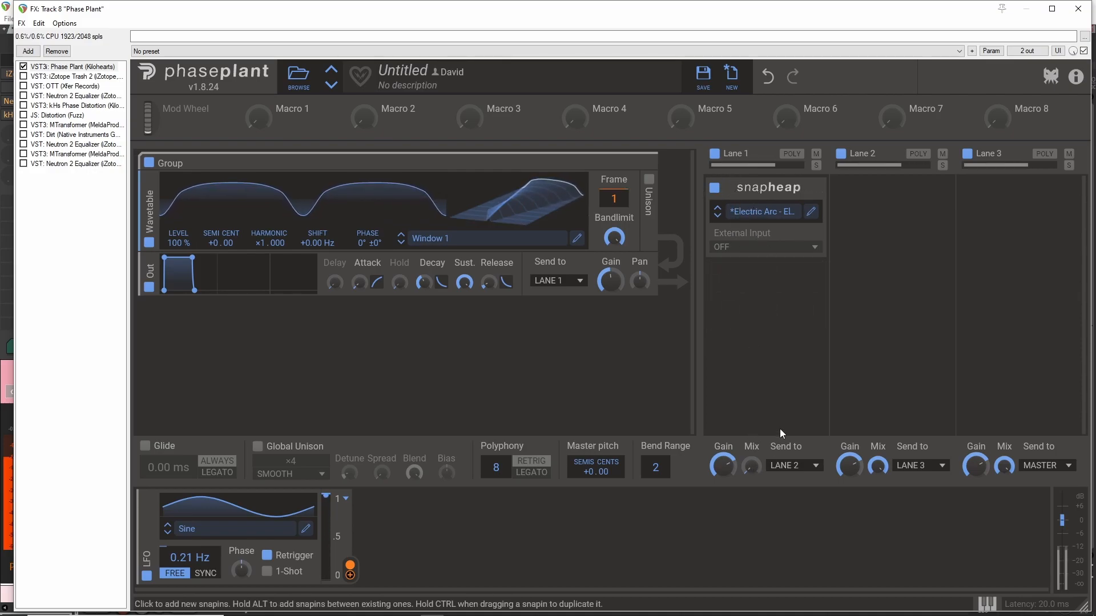
Keep the Phase Plant Lane 1 mix at 0% and disable the Snap Heap effect in that lane
{"action": "left_click", "coordinate": [752, 466]}
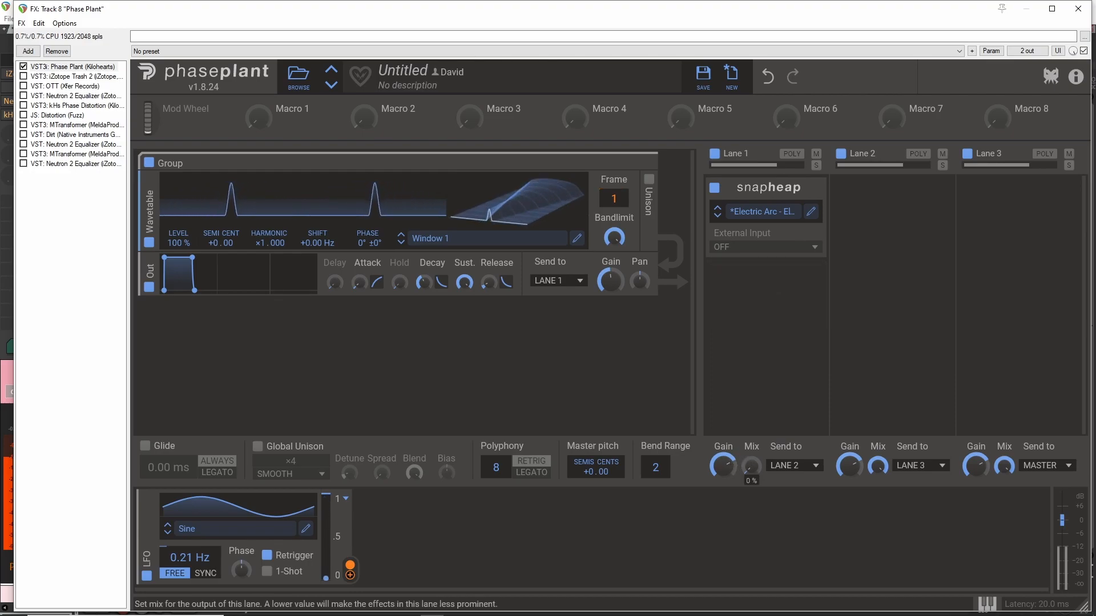
{"action": "left_click_drag", "start_coordinate": [751, 466], "coordinate": [751, 537]}
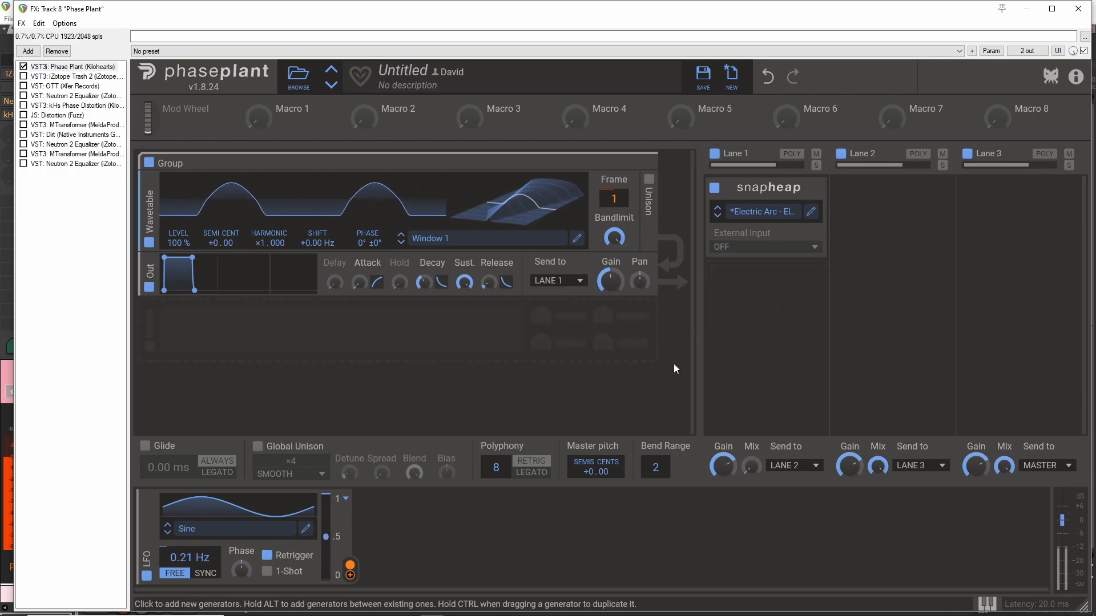
{"action": "left_click", "coordinate": [714, 188]}
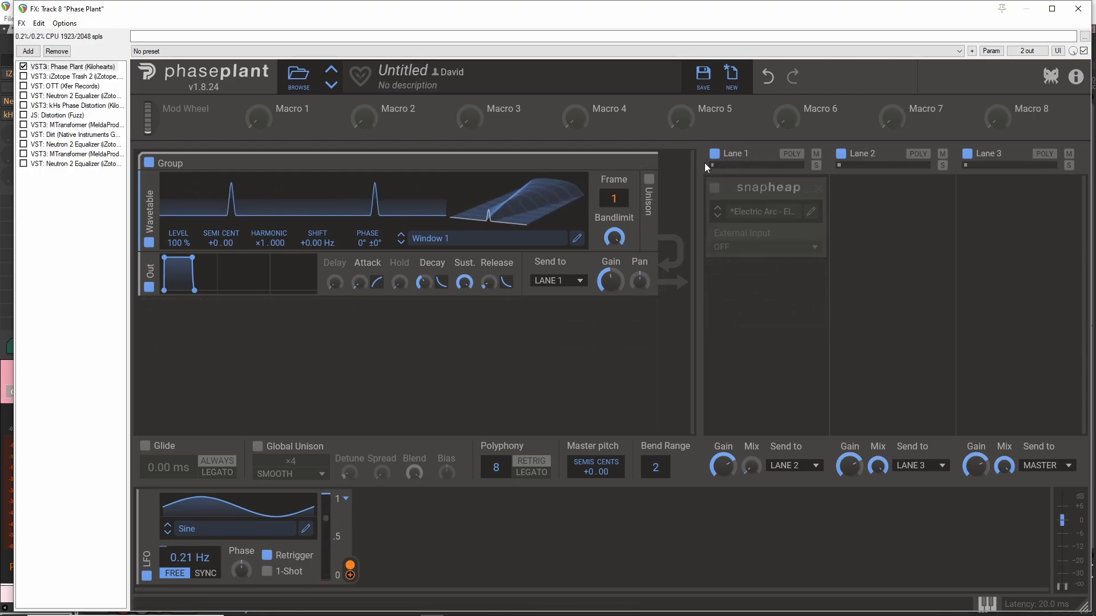
Enable iZotope Trash 2 in track 8's effect chain and review its Stage 1 Heavy distortion types
{"action": "left_click", "coordinate": [22, 77]}
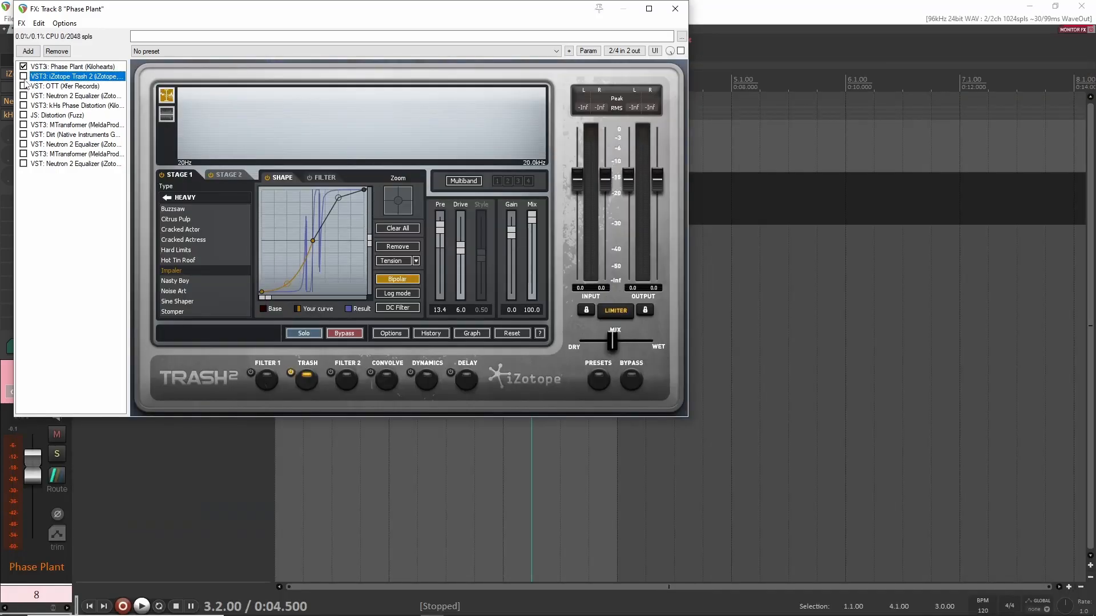
{"action": "left_click", "coordinate": [24, 76]}
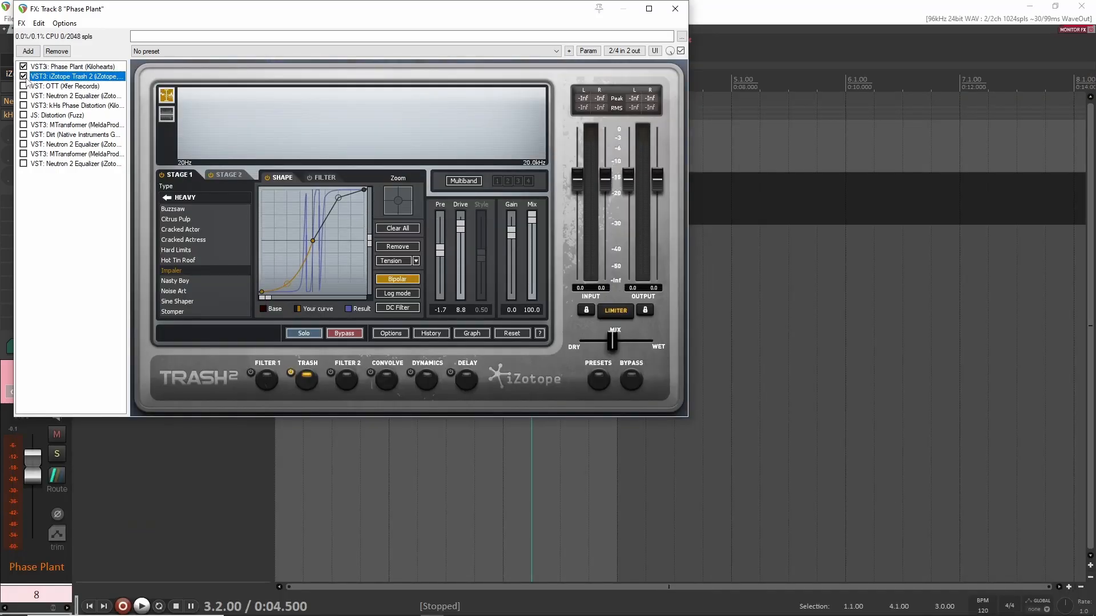
{"action": "left_click_drag", "start_coordinate": [427, 18], "coordinate": [758, 89]}
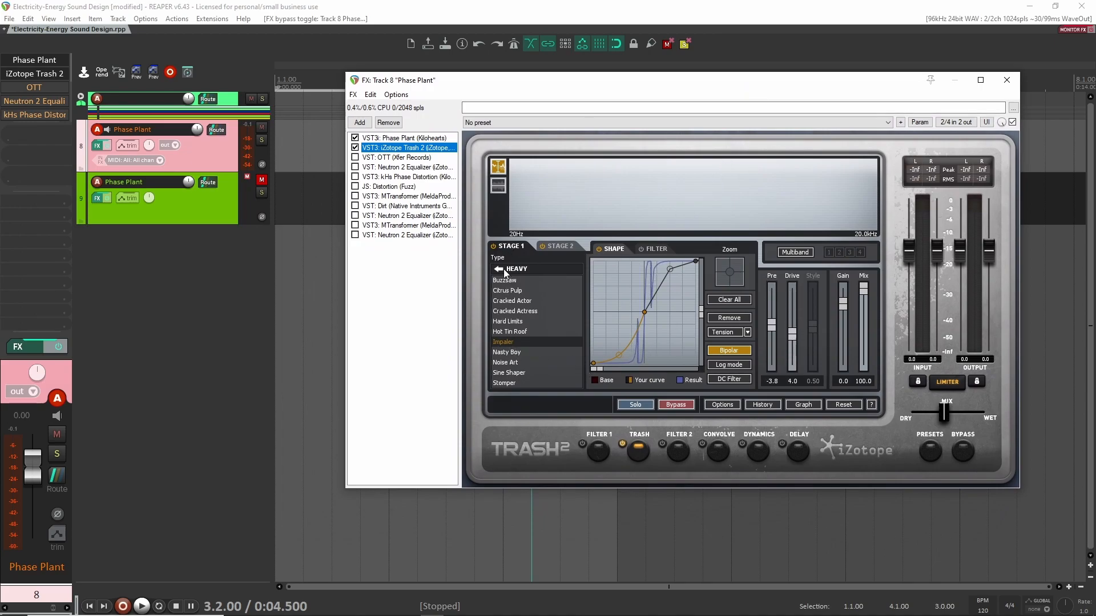
{"action": "left_click", "coordinate": [515, 270]}
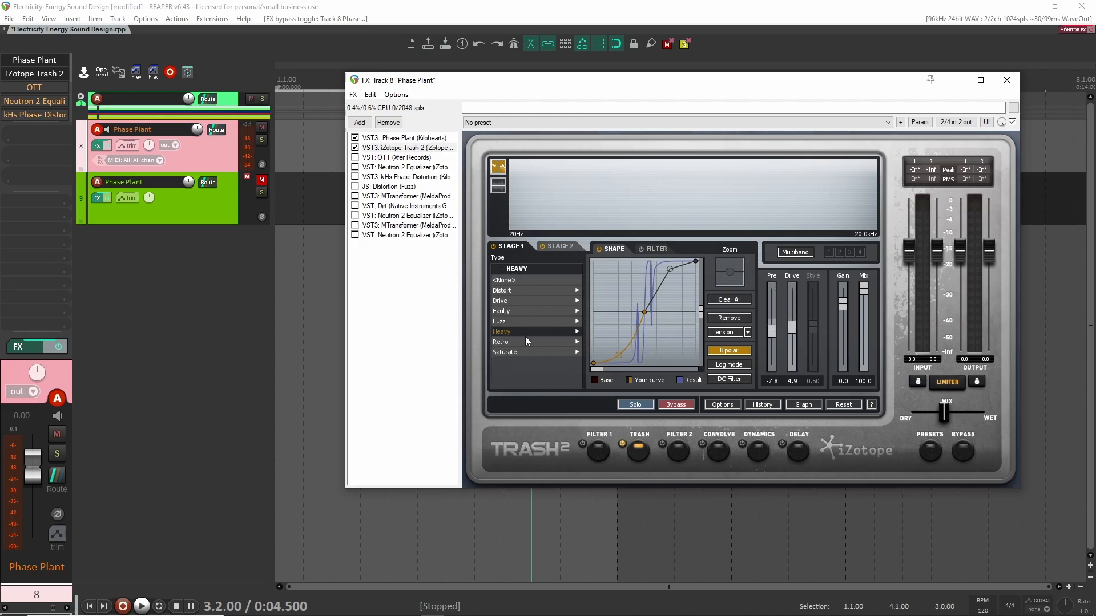
{"action": "left_click", "coordinate": [514, 332]}
{"action": "left_click_drag", "start_coordinate": [563, 83], "coordinate": [567, 116]}
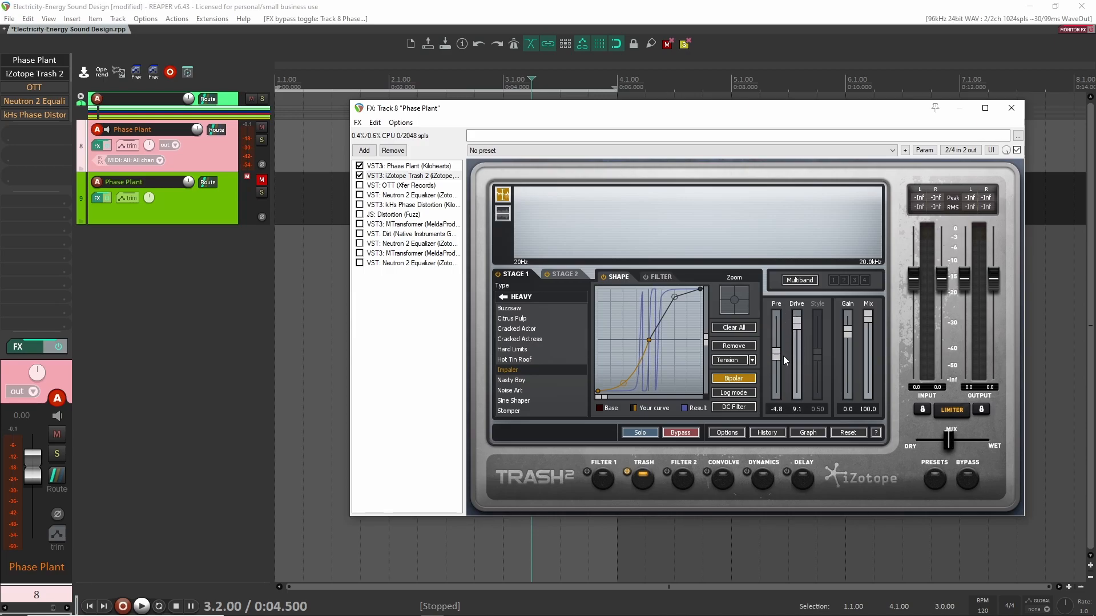
Inspect the parameter modulation settings of Trash Stage 1 Pre and Drive, and view the Stage 2 distortion
{"action": "left_click_drag", "start_coordinate": [780, 354], "coordinate": [780, 360]}
{"action": "key", "text": "alt+m"}
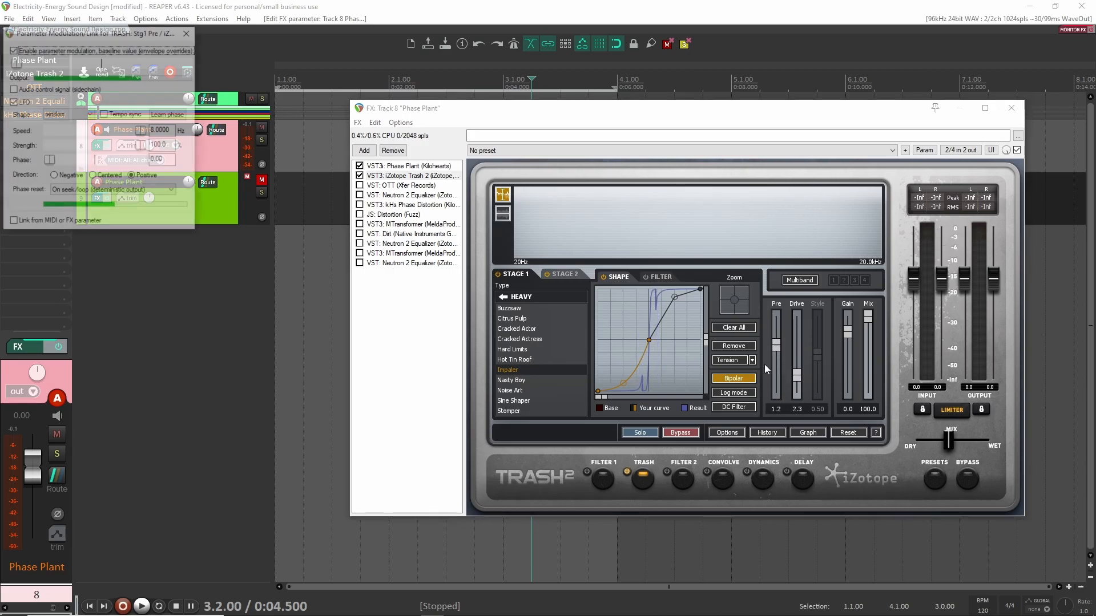
{"action": "left_click_drag", "start_coordinate": [797, 341], "coordinate": [797, 349]}
{"action": "key", "text": "alt+m"}
{"action": "left_click", "coordinate": [188, 32]}
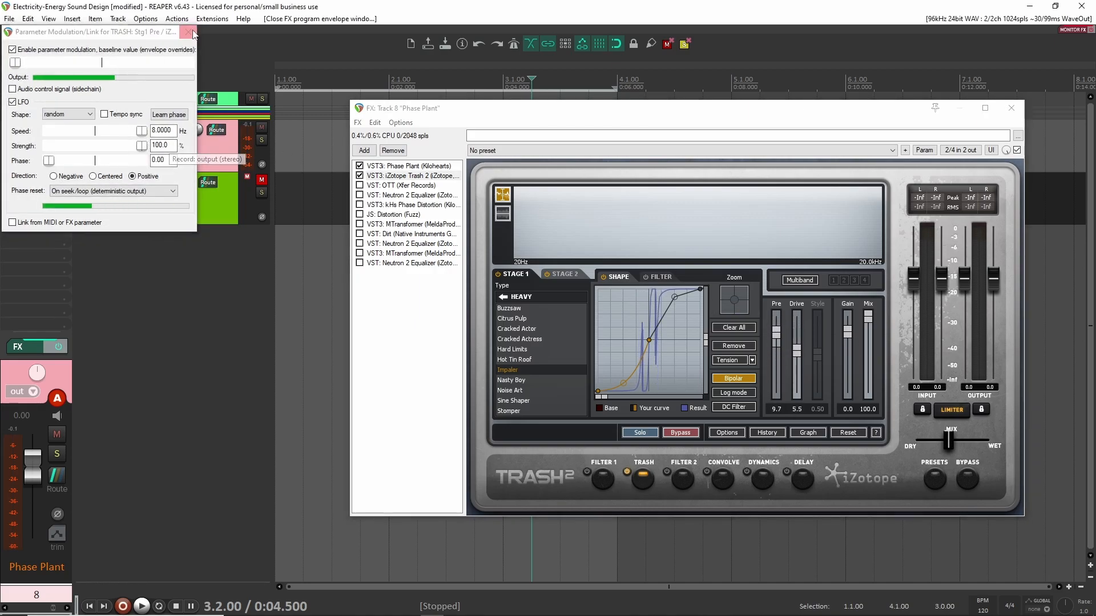
{"action": "left_click", "coordinate": [567, 275]}
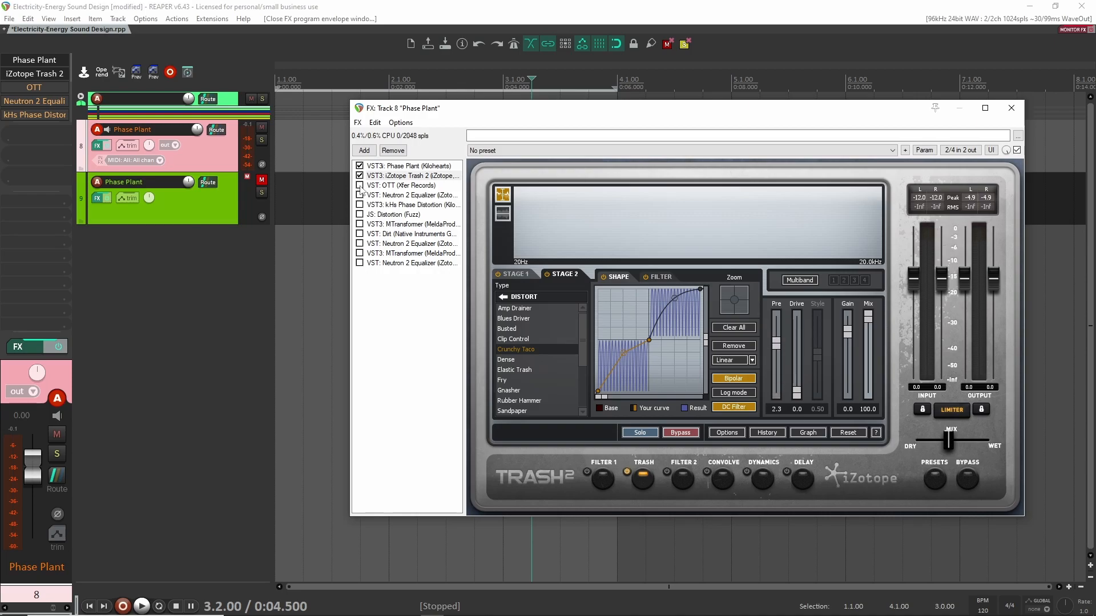
Enable OTT on track 8 with its Out Gain at -9.1 dB, and toggle its bypass to compare the sound
{"action": "left_click", "coordinate": [359, 185]}
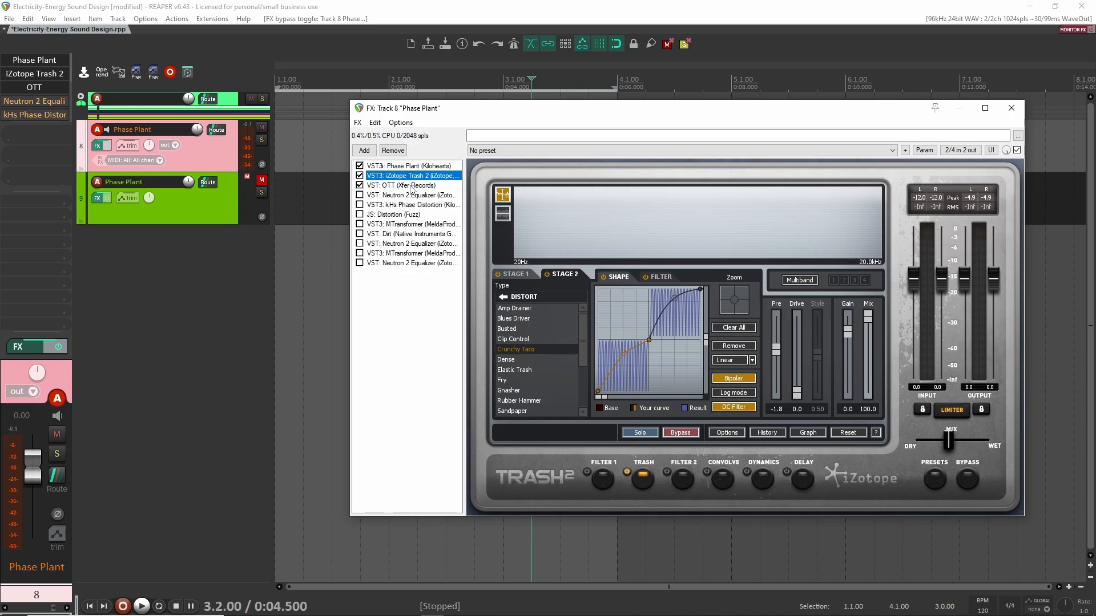
{"action": "left_click_drag", "start_coordinate": [531, 118], "coordinate": [694, 169]}
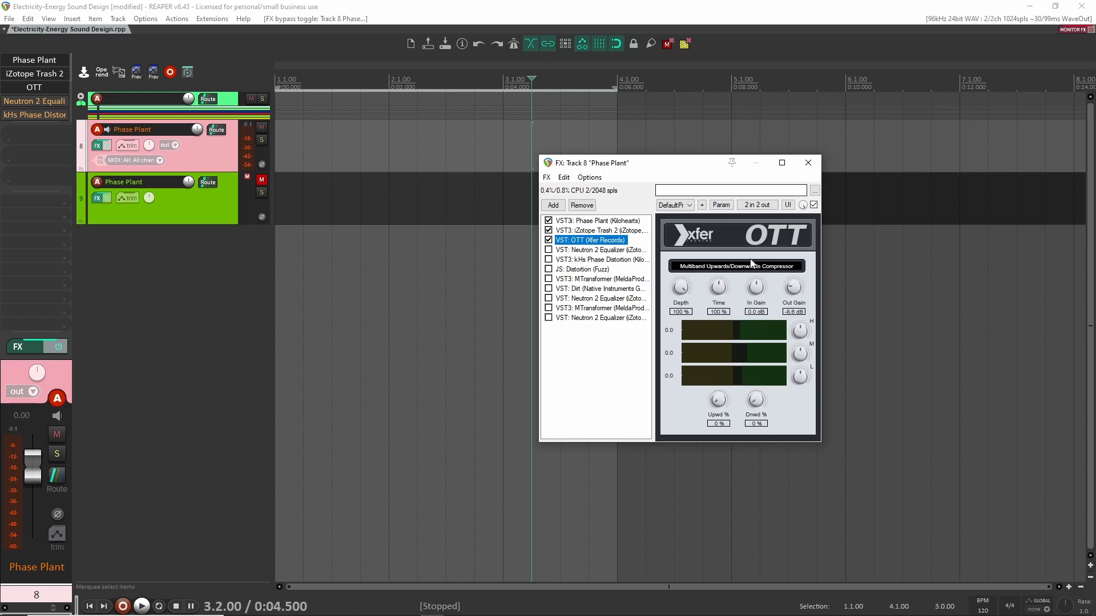
{"action": "left_click", "coordinate": [703, 258]}
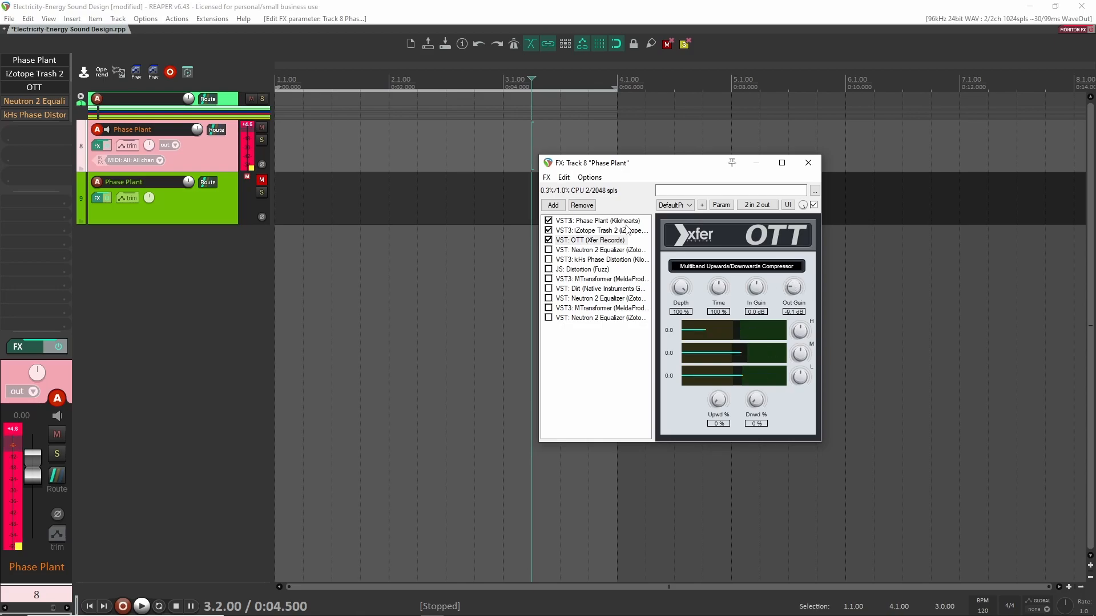
{"action": "left_click", "coordinate": [548, 240]}
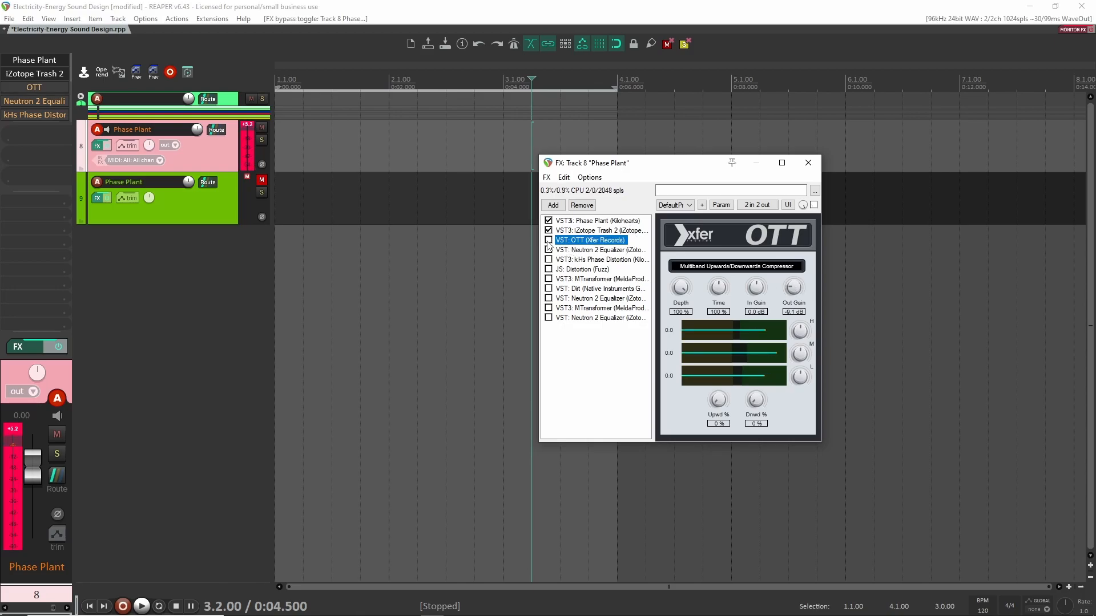
{"action": "left_click", "coordinate": [548, 240]}
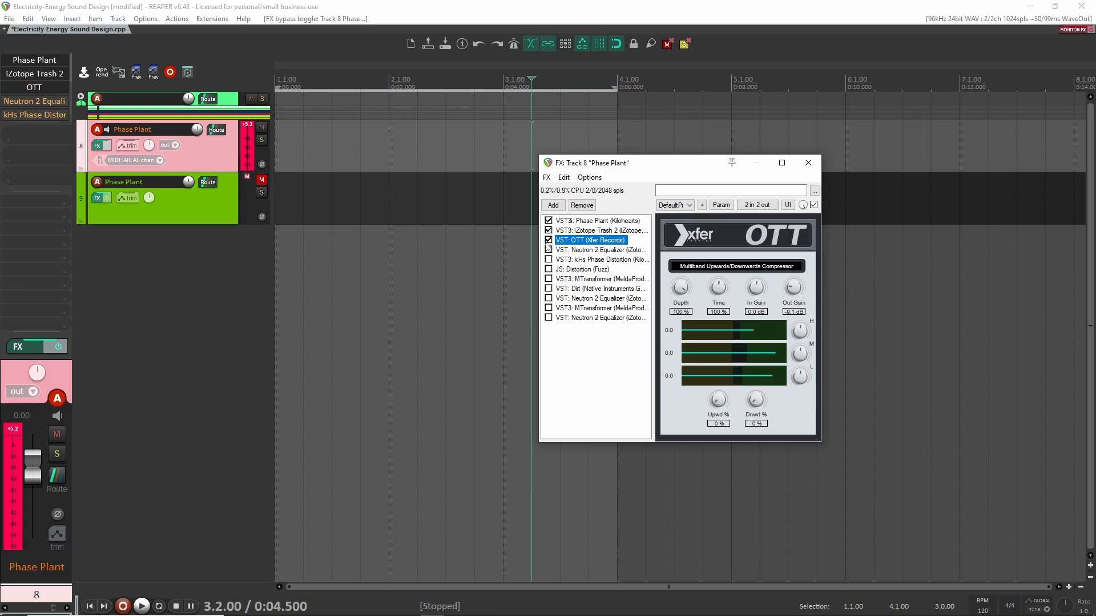
Enable the Neutron 2 Equalizer that follows OTT in the chain and open its settings
{"action": "left_click", "coordinate": [582, 251]}
{"action": "left_click_drag", "start_coordinate": [709, 165], "coordinate": [619, 126]}
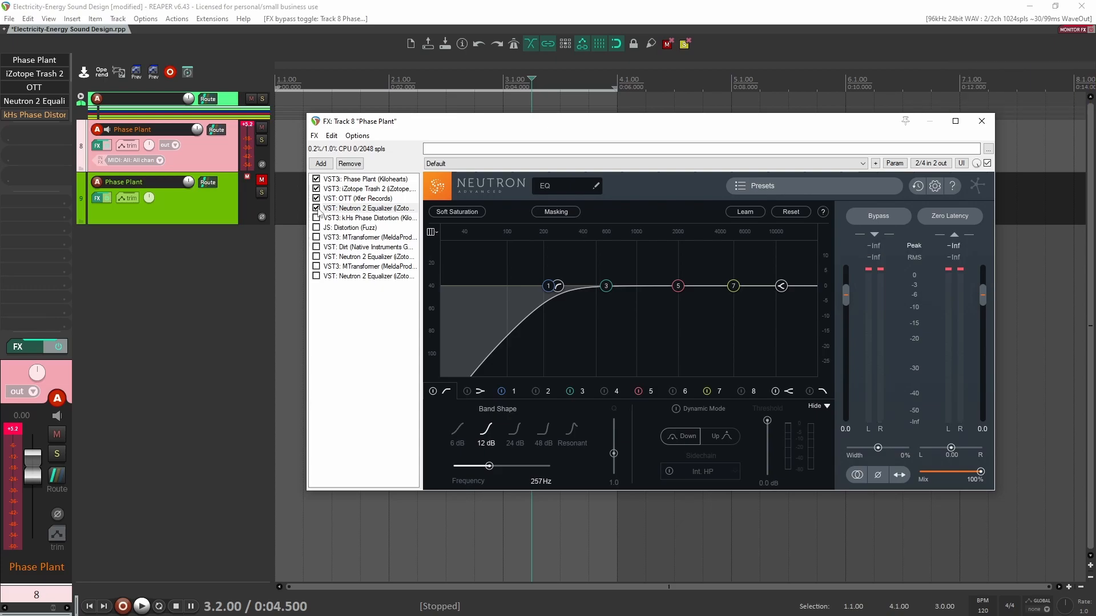
Enable kHs Phase Distortion on track 8, open it, and toggle its bypass to compare the sound
{"action": "left_click", "coordinate": [317, 218]}
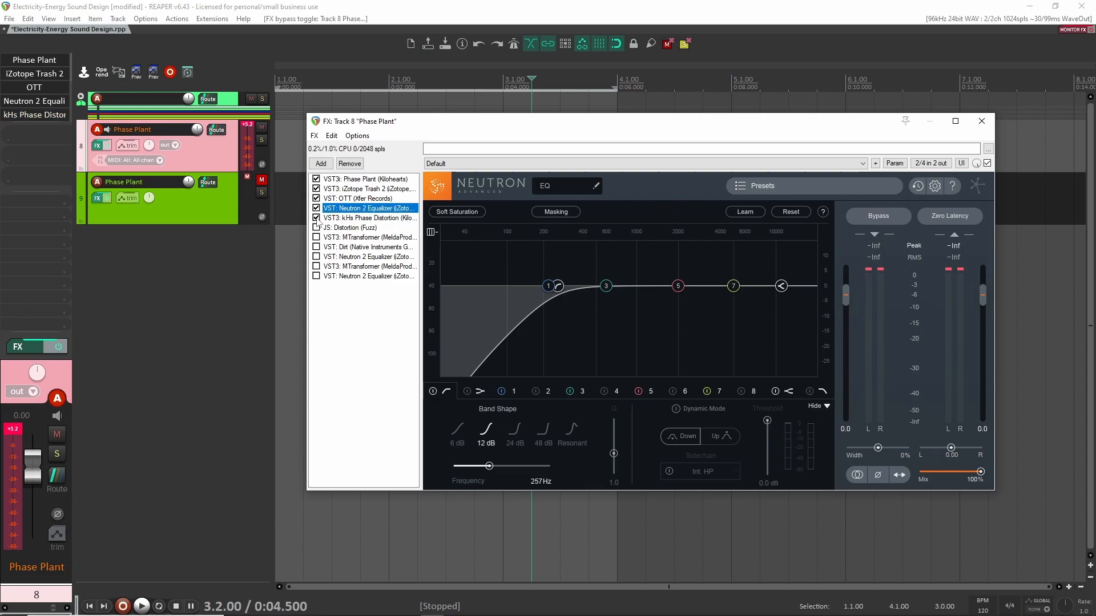
{"action": "left_click", "coordinate": [351, 218]}
{"action": "left_click_drag", "start_coordinate": [433, 125], "coordinate": [739, 208]}
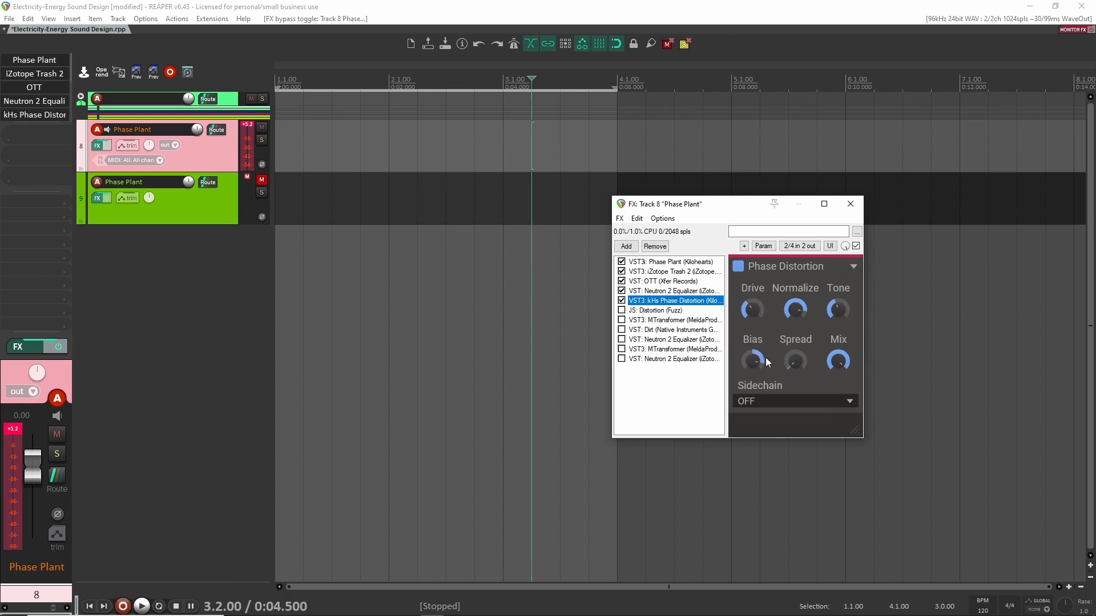
{"action": "left_click", "coordinate": [622, 301]}
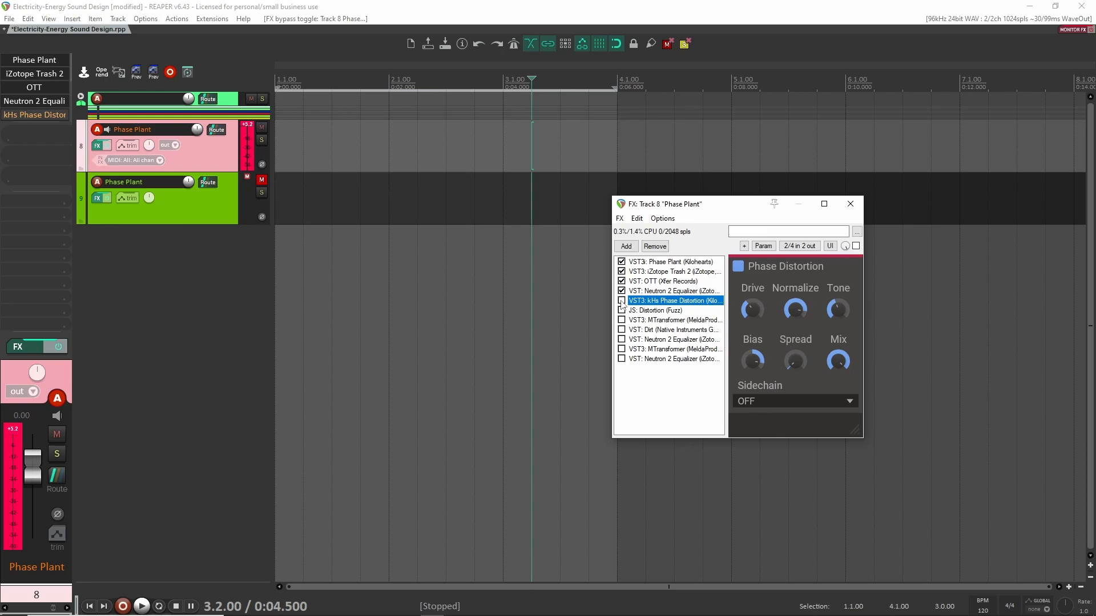
{"action": "left_click", "coordinate": [622, 300]}
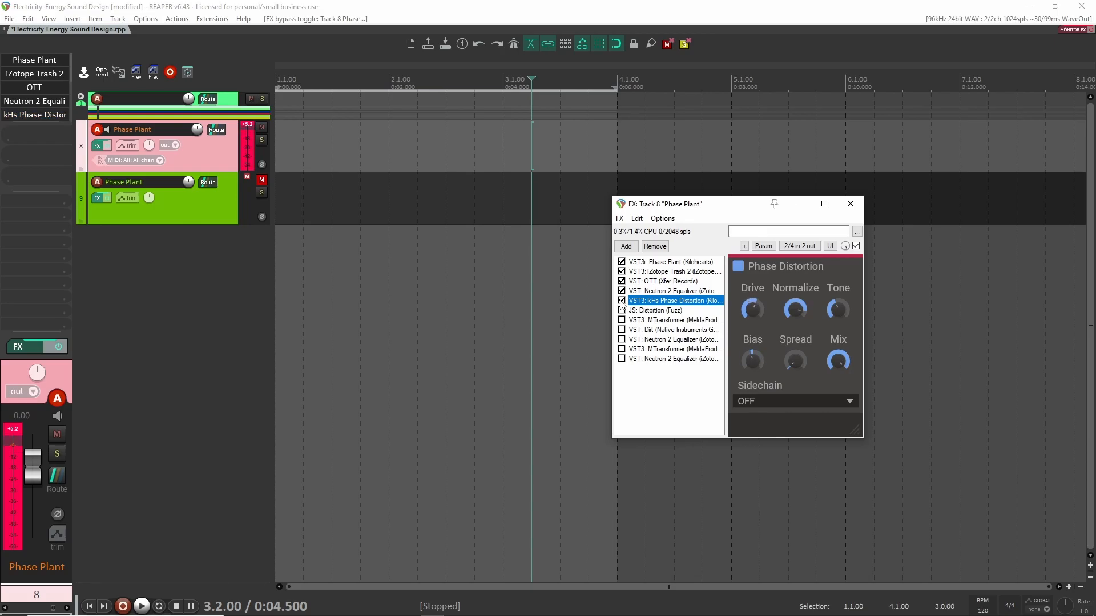
{"action": "left_click", "coordinate": [621, 300]}
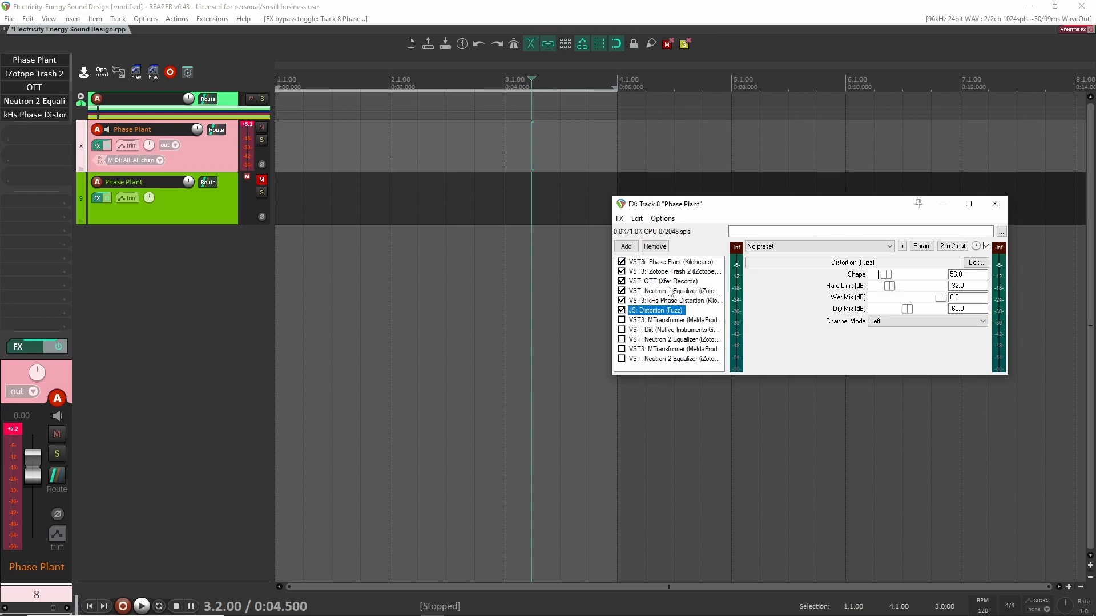
Enable the JS Distortion (Fuzz) effect, examine its Hard Limit, and toggle its bypass to compare the sound
{"action": "left_click_drag", "start_coordinate": [800, 204], "coordinate": [749, 208]}
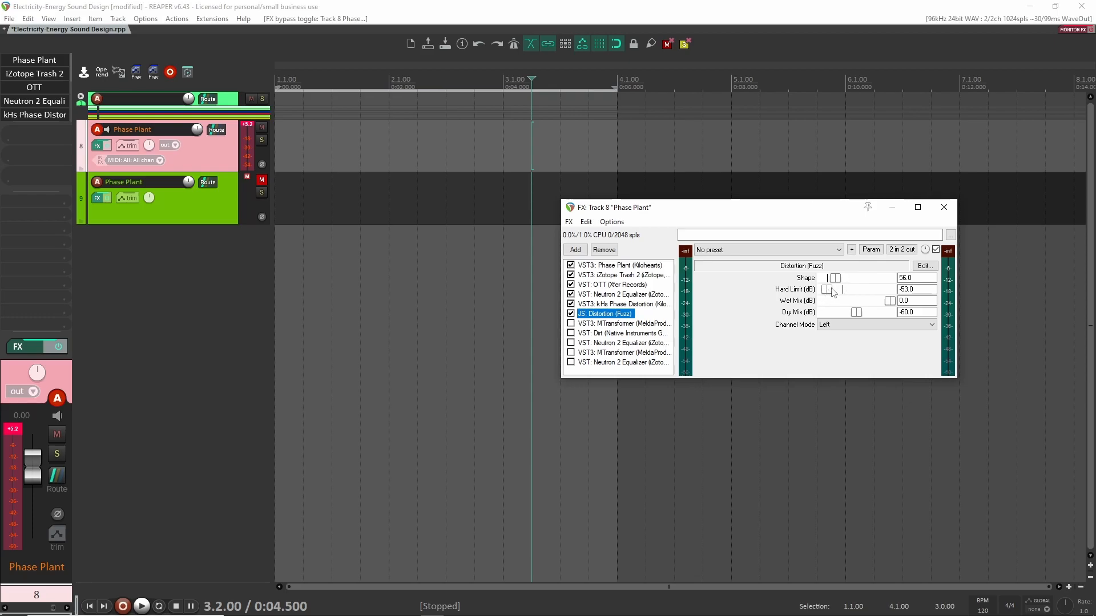
{"action": "left_click_drag", "start_coordinate": [829, 293], "coordinate": [840, 294]}
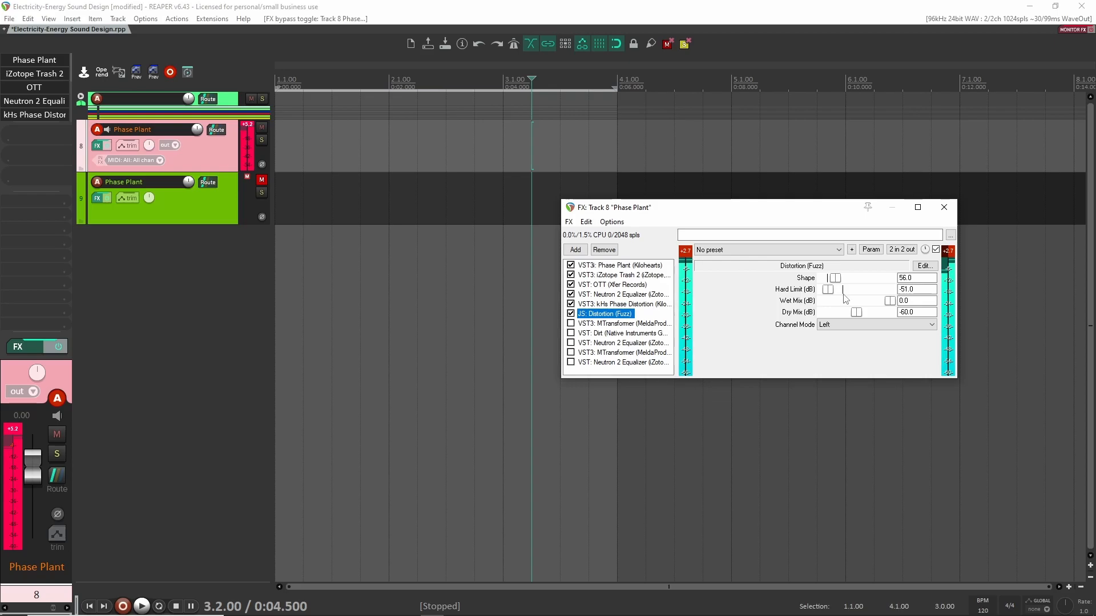
{"action": "left_click", "coordinate": [571, 313]}
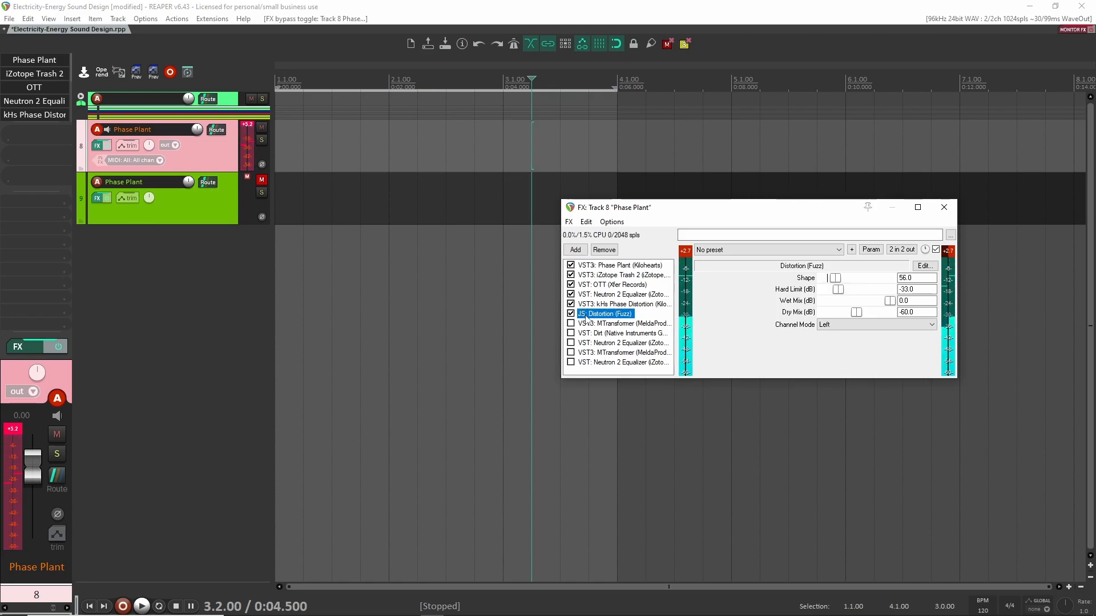
Open the first MTransformer in track 8's chain and enable it in Frequency shaping mode
{"action": "left_click", "coordinate": [591, 324]}
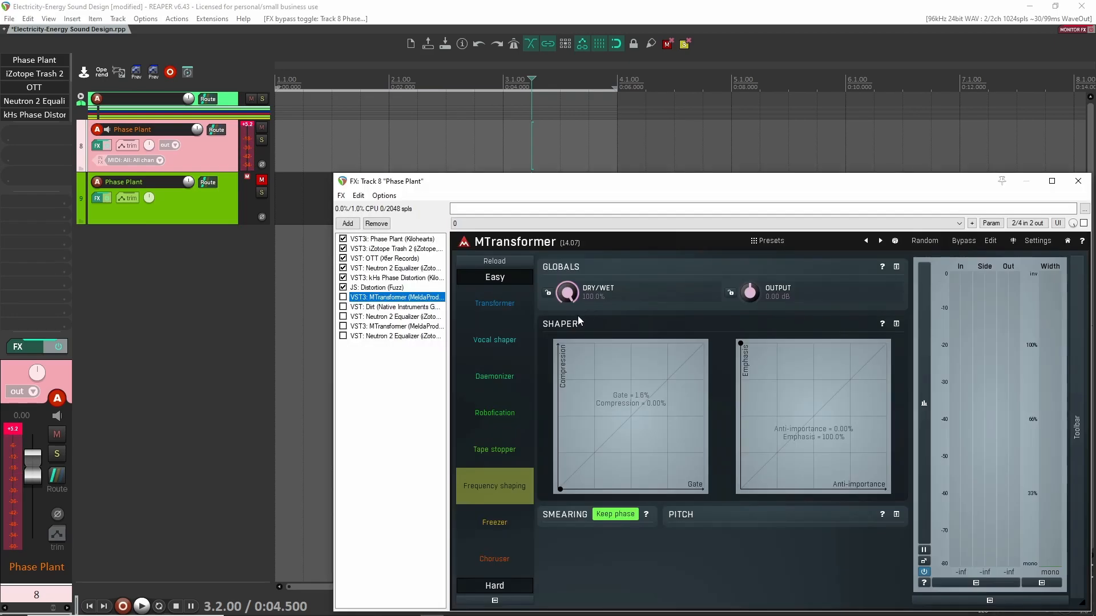
{"action": "left_click_drag", "start_coordinate": [654, 185], "coordinate": [608, 71]}
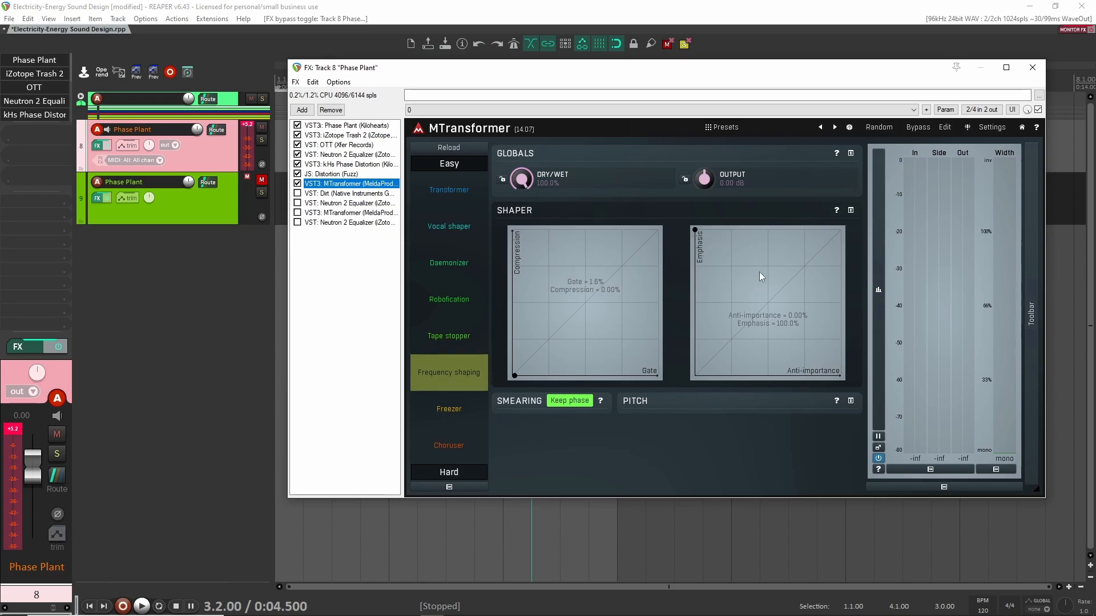
Examine the Emphasis control in MTransformer's Shaper section and toggle the effect's bypass to compare the sound
{"action": "left_click_drag", "start_coordinate": [695, 230], "coordinate": [695, 230]}
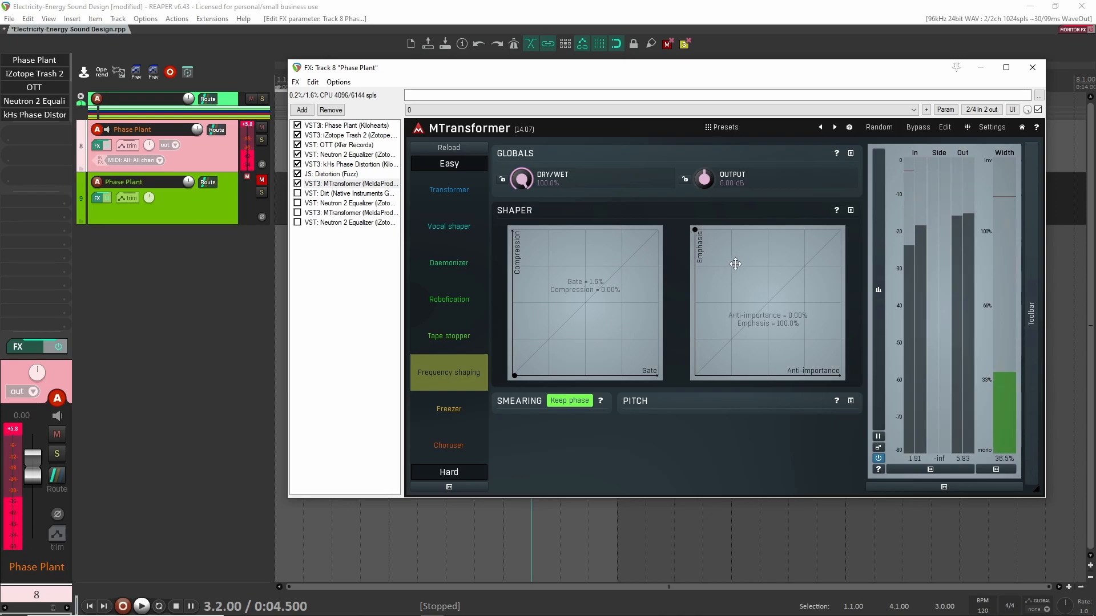
{"action": "mouse_move", "coordinate": [694, 230]}
{"action": "left_mouse_down"}
{"action": "mouse_move", "coordinate": [703, 377]}
{"action": "mouse_move", "coordinate": [694, 230]}
{"action": "left_mouse_up"}
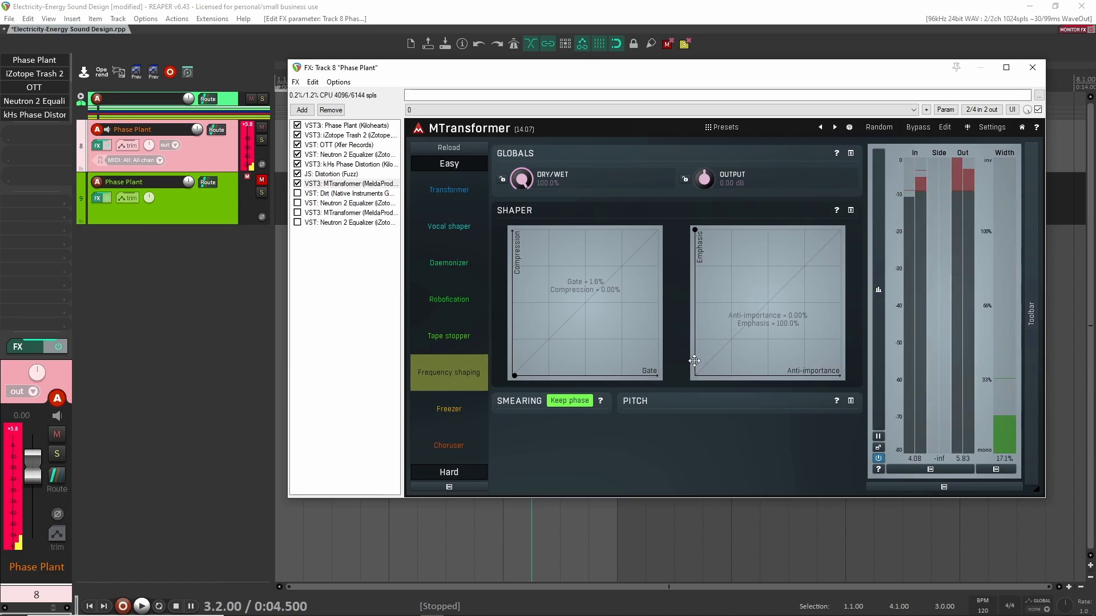
{"action": "left_click", "coordinate": [297, 184]}
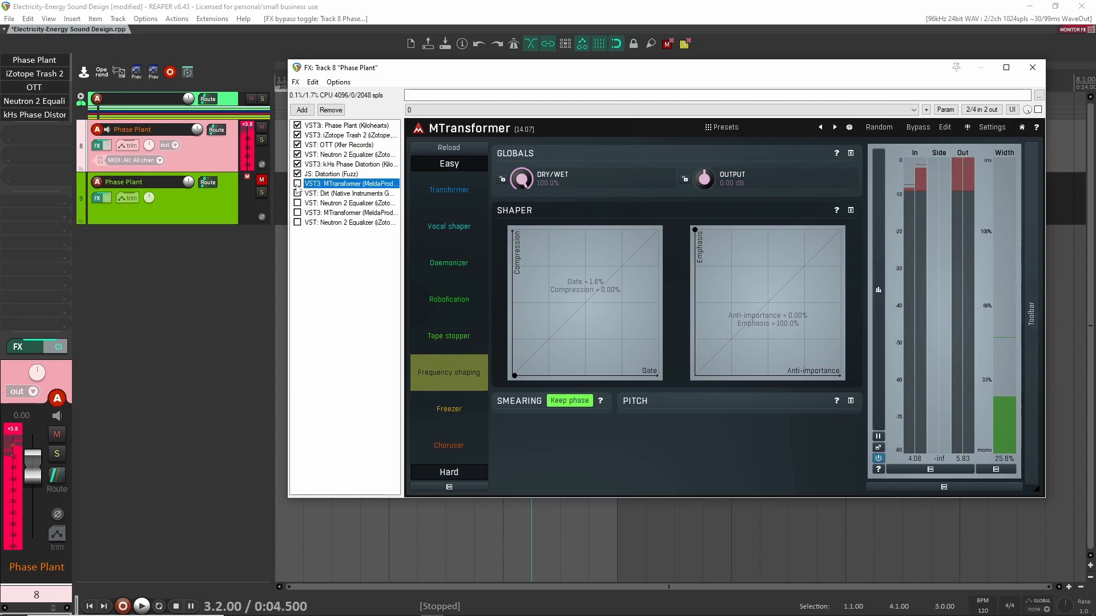
{"action": "left_click", "coordinate": [297, 184]}
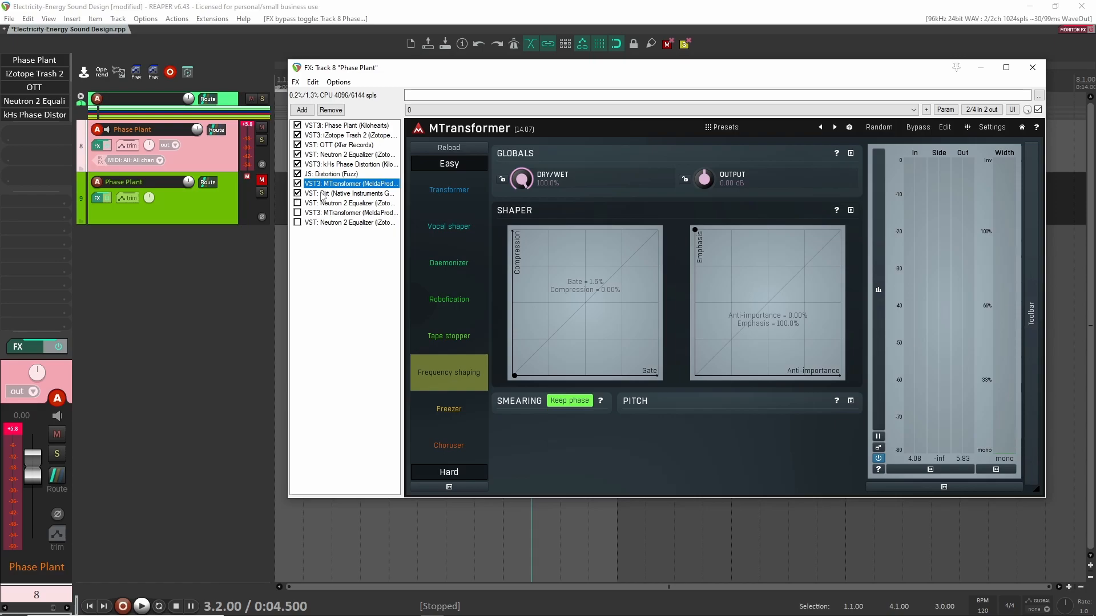
Enable the Dirt distortion that follows MTransformer in track 8's chain and open its settings
{"action": "left_click", "coordinate": [323, 194]}
{"action": "left_click_drag", "start_coordinate": [521, 75], "coordinate": [717, 140]}
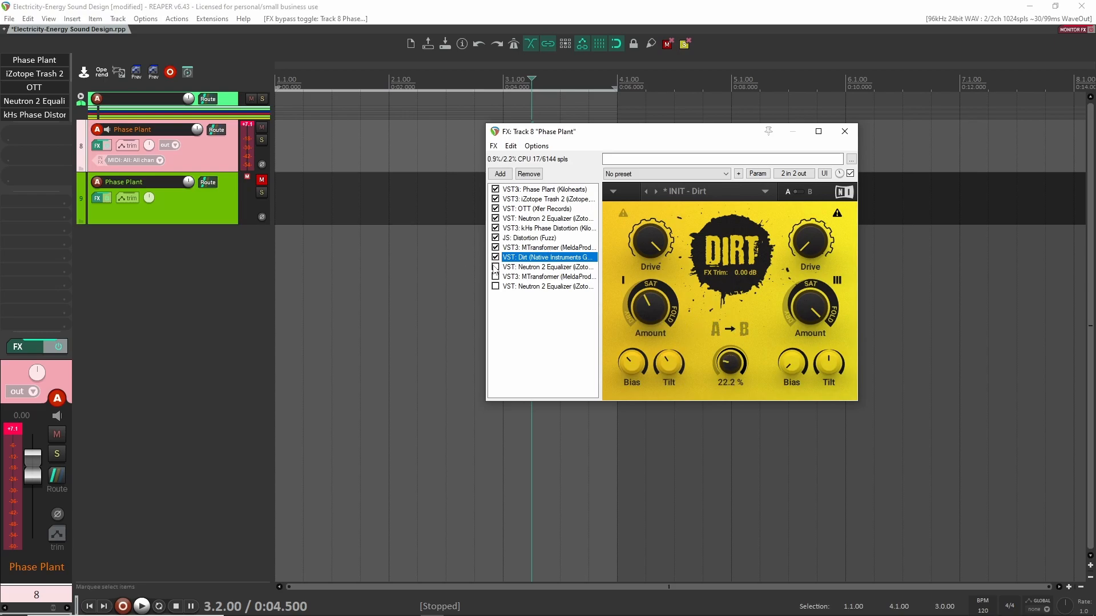
Enable the Neutron 2 Equalizer that follows Dirt, display its band 3 settings, and toggle its bypass to compare the sound
{"action": "left_click", "coordinate": [523, 268]}
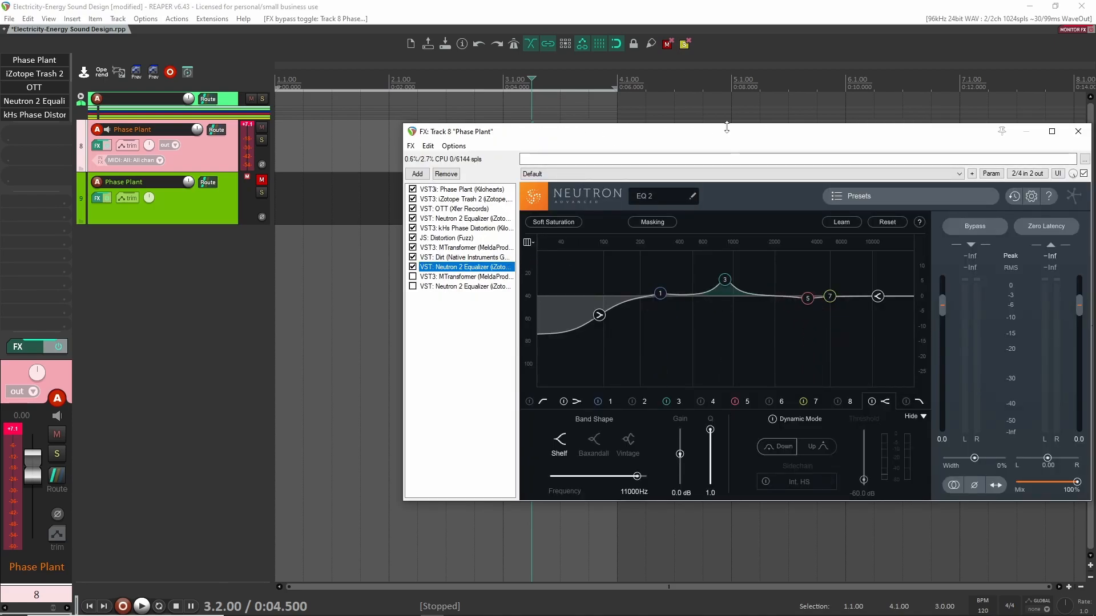
{"action": "left_click_drag", "start_coordinate": [787, 132], "coordinate": [685, 123]}
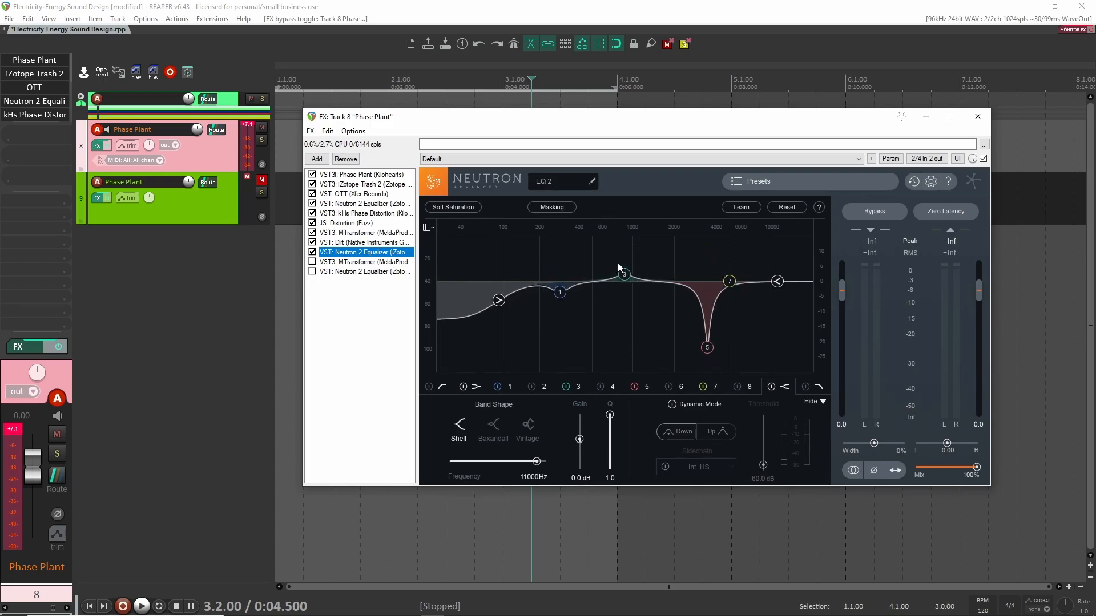
{"action": "left_click", "coordinate": [580, 387]}
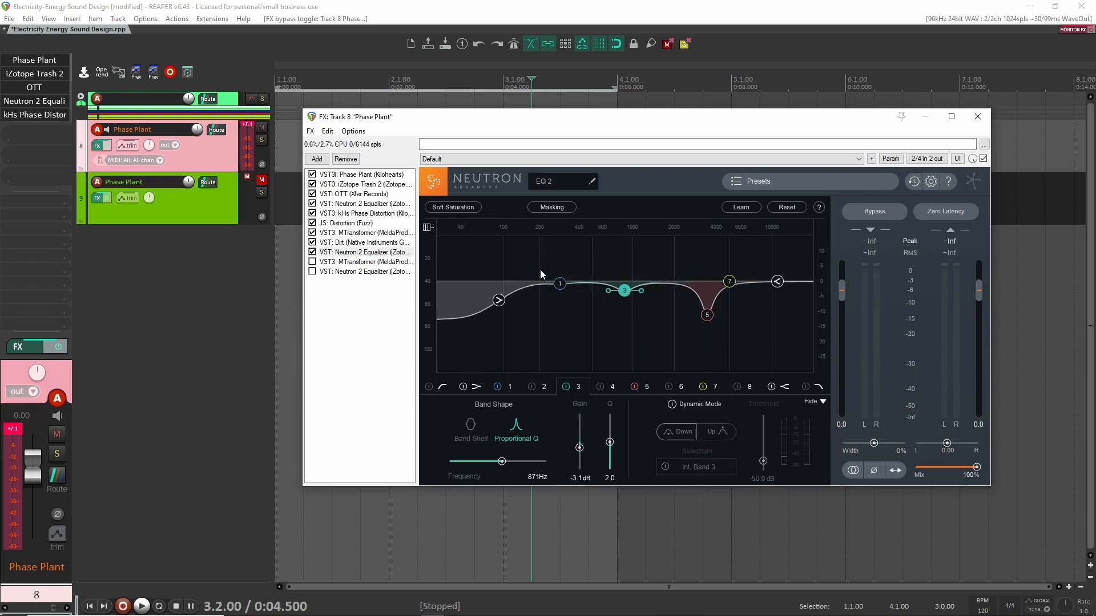
{"action": "left_click", "coordinate": [312, 253]}
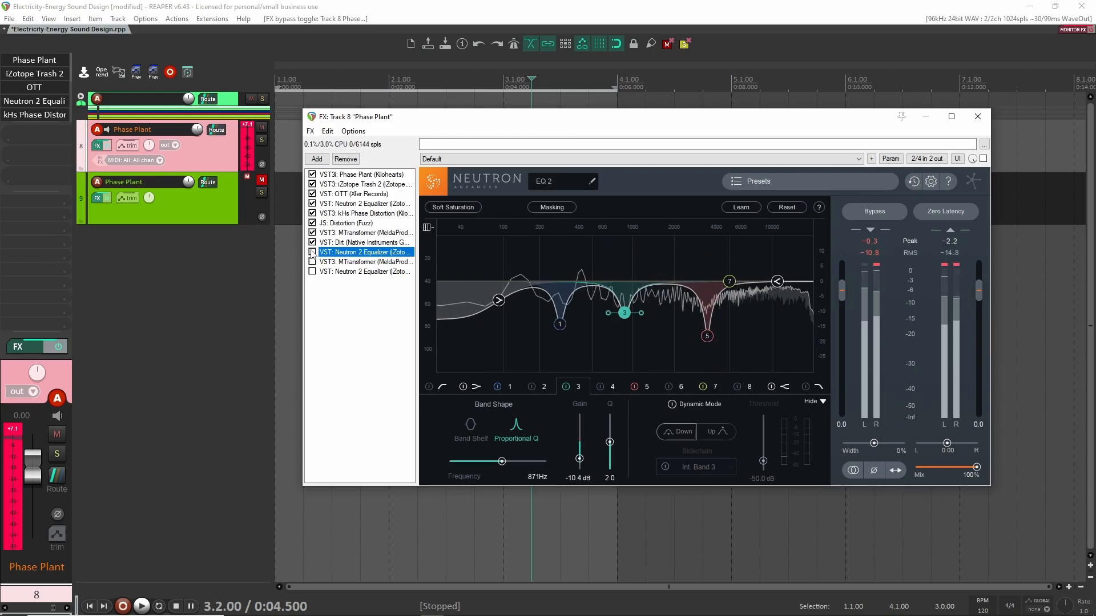
{"action": "left_click", "coordinate": [312, 253]}
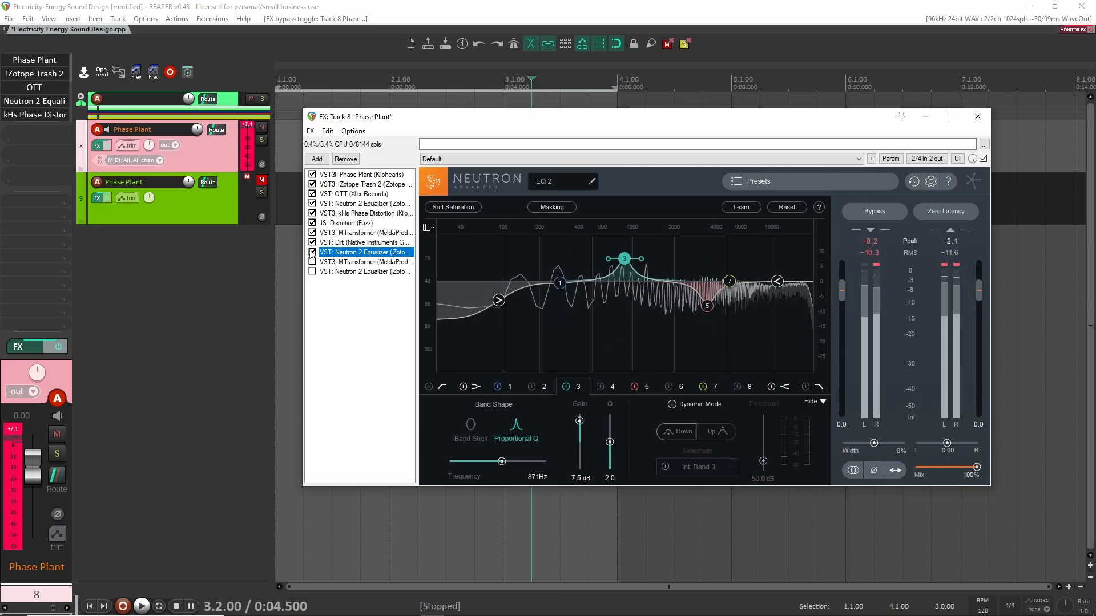
{"action": "left_click", "coordinate": [313, 252]}
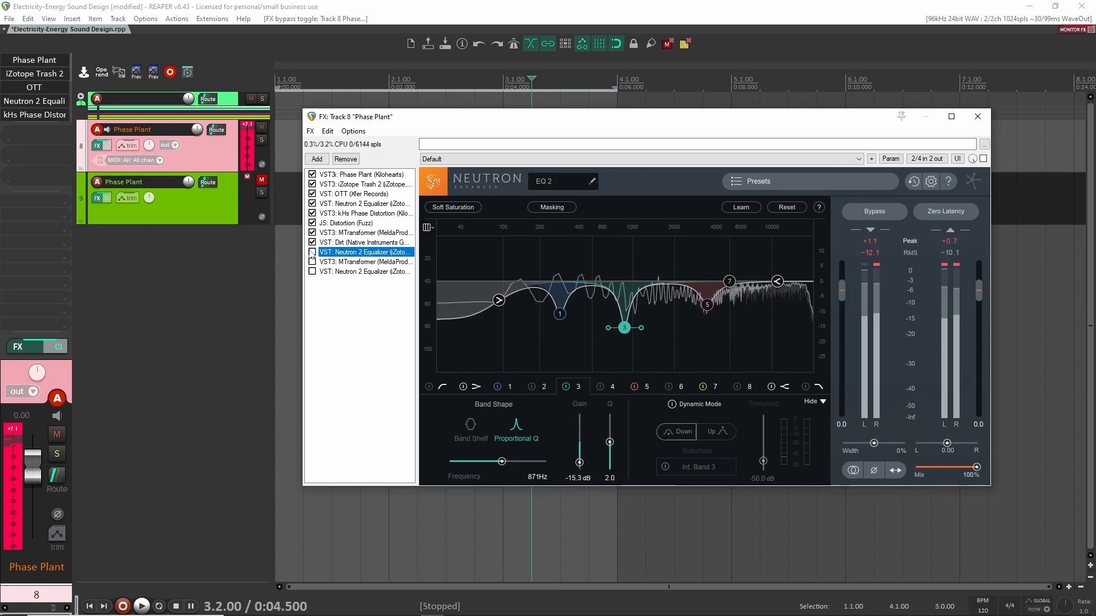
{"action": "left_click", "coordinate": [312, 253]}
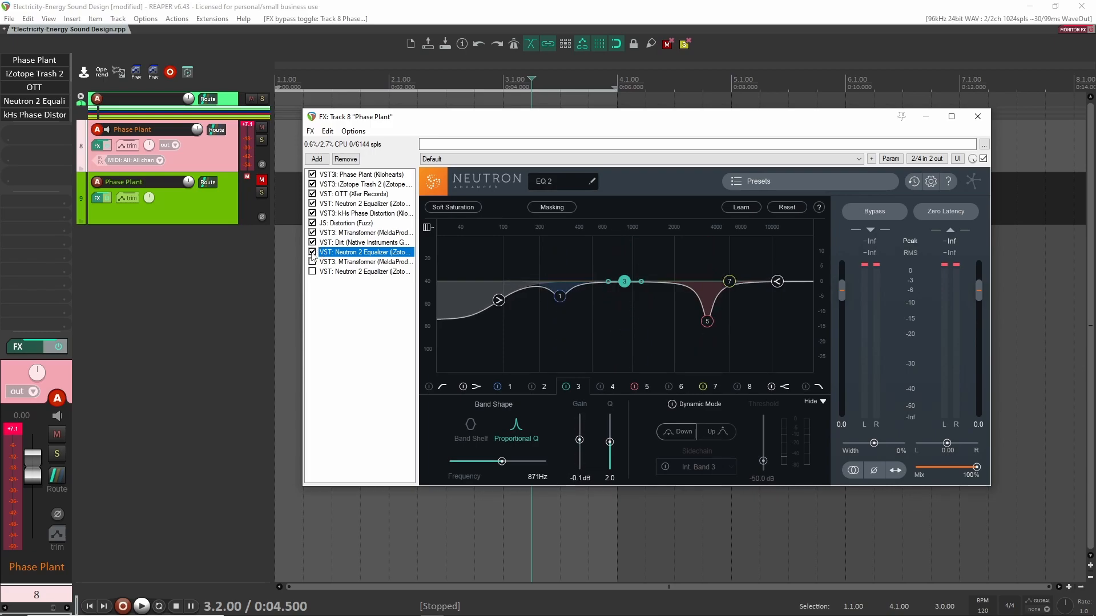
Enable the second MTransformer in track 8's chain and open its settings
{"action": "left_click", "coordinate": [312, 262]}
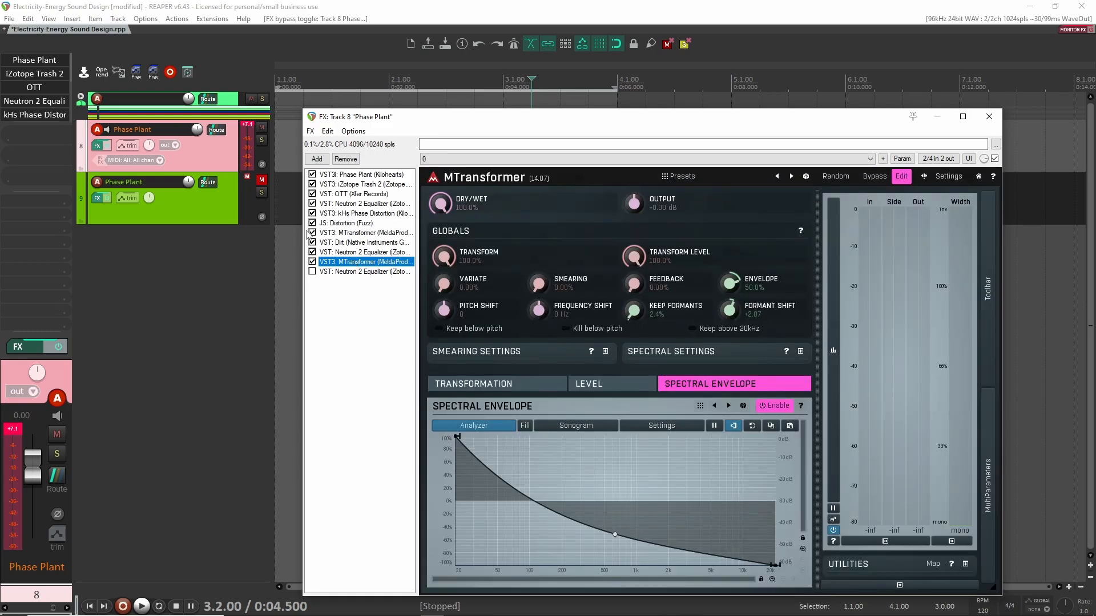
{"action": "left_click_drag", "start_coordinate": [723, 123], "coordinate": [717, 65]}
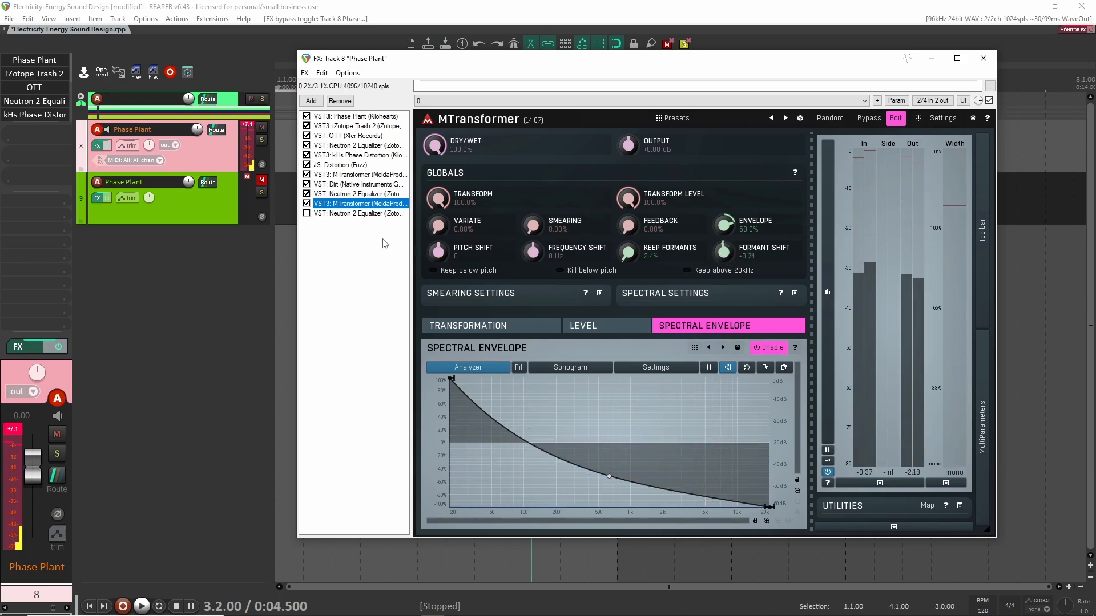
Compare the sound with MTransformer's Spectral Envelope off and on, and with the whole effect bypassed
{"action": "left_click", "coordinate": [760, 346]}
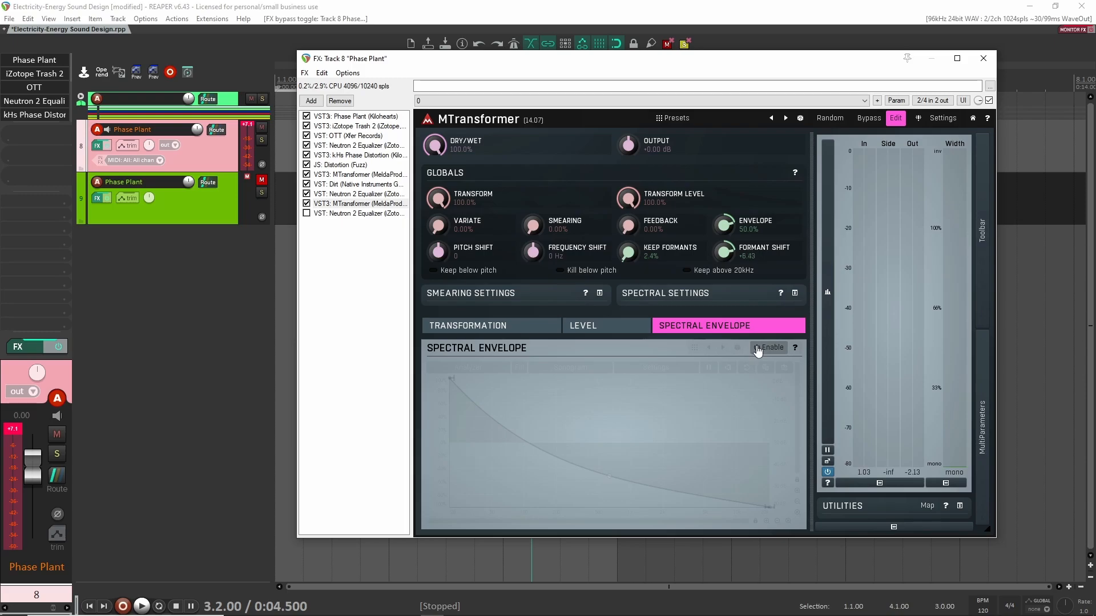
{"action": "left_click", "coordinate": [307, 204]}
{"action": "left_click", "coordinate": [306, 204]}
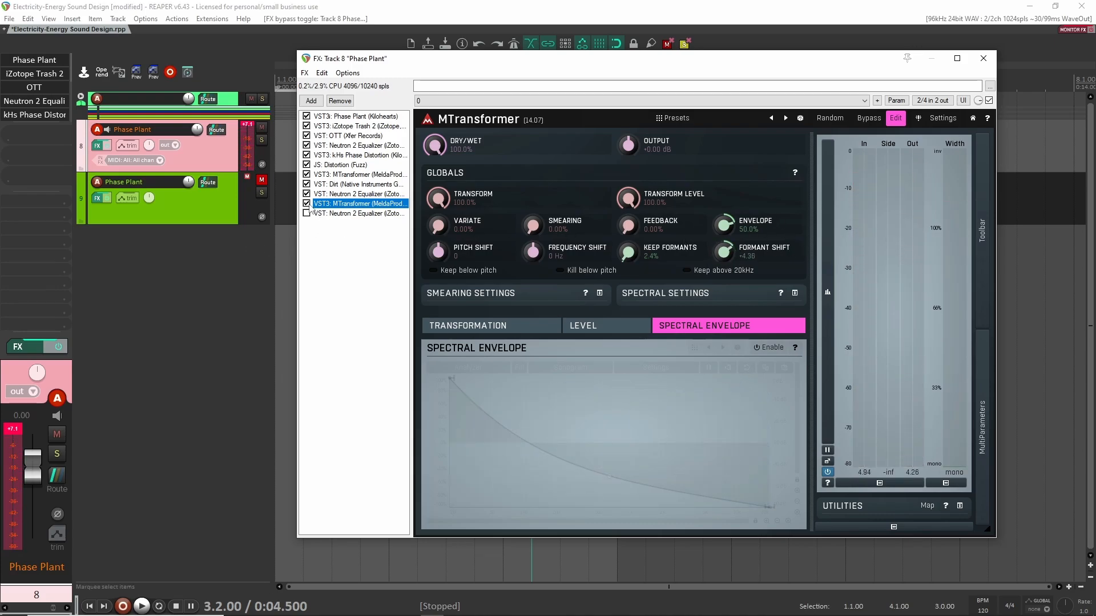
{"action": "left_click", "coordinate": [307, 204]}
{"action": "left_click", "coordinate": [306, 204]}
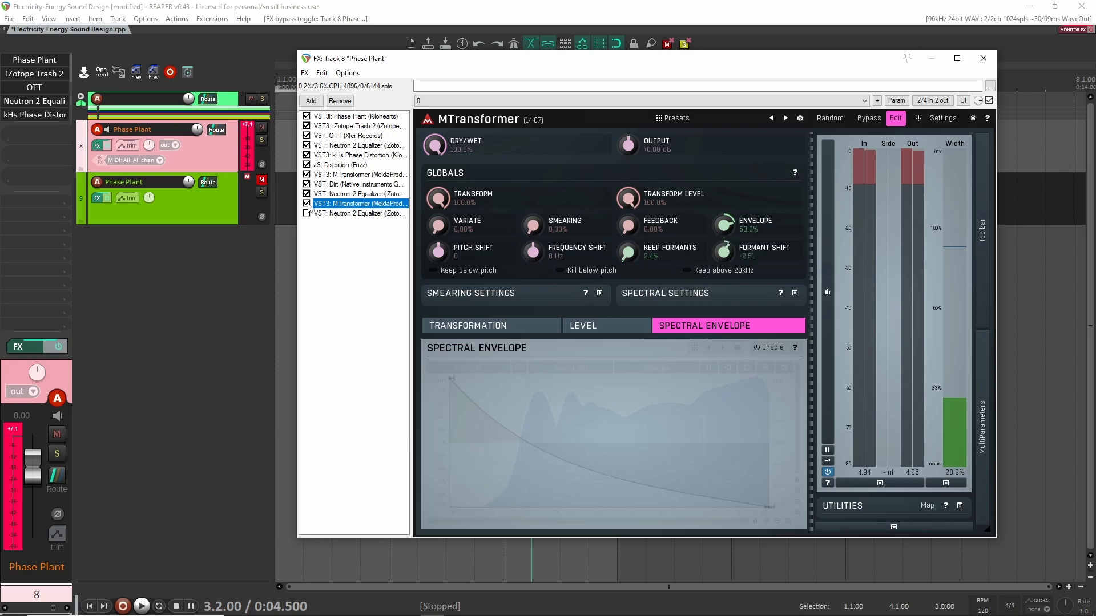
{"action": "left_click", "coordinate": [769, 347]}
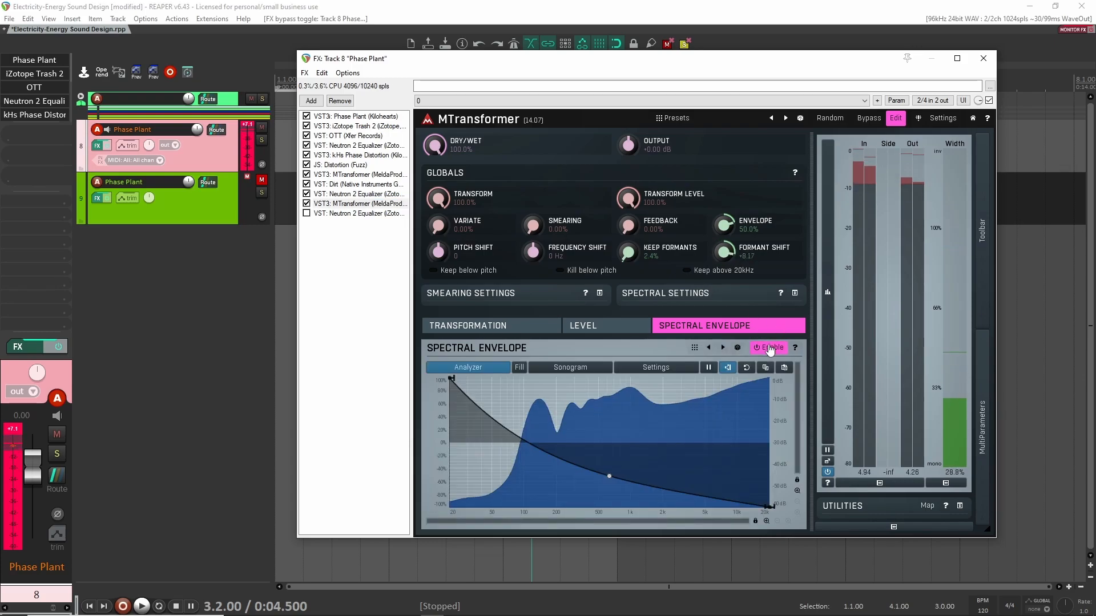
{"action": "left_click", "coordinate": [769, 348]}
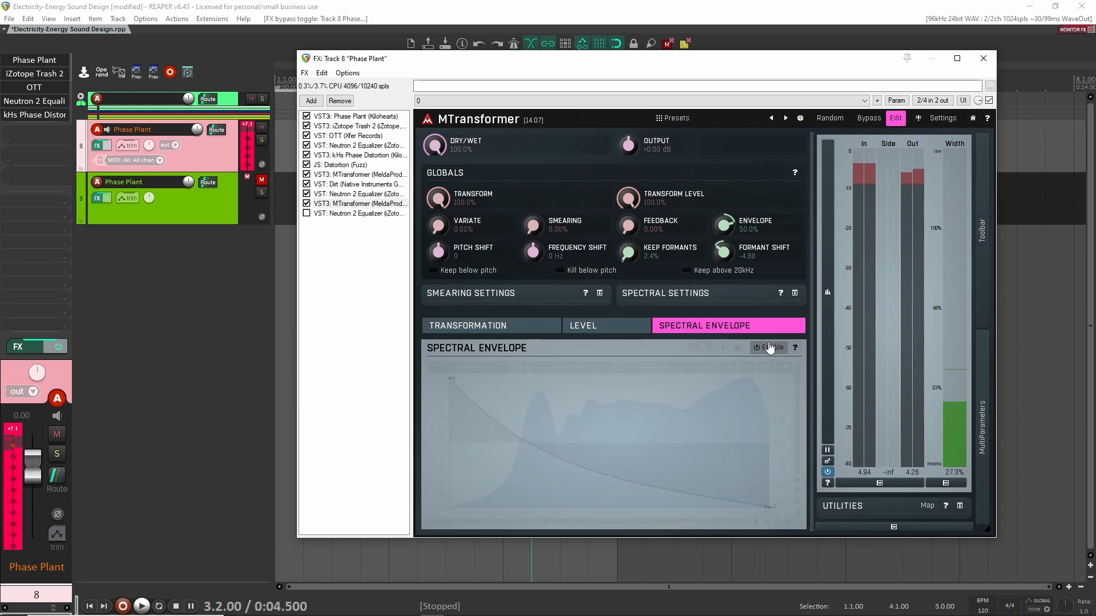
{"action": "left_click", "coordinate": [769, 348]}
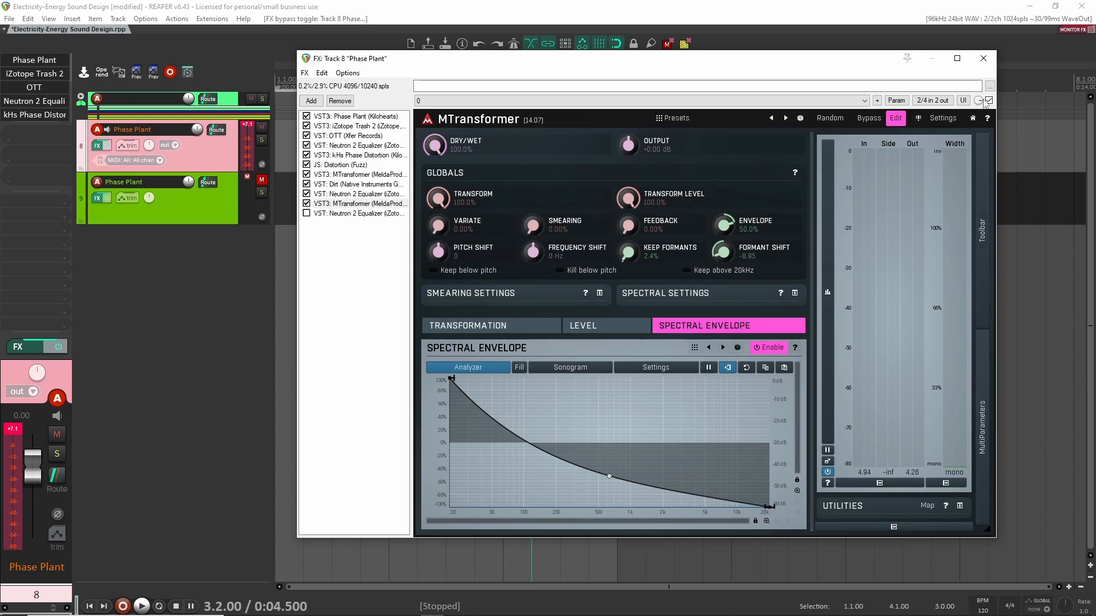
Review the chain's earlier effects, from the Neutron 2 Equalizer and Dirt back through Distortion (Fuzz) and kHs Phase Distortion to OTT
{"action": "left_click", "coordinate": [351, 194]}
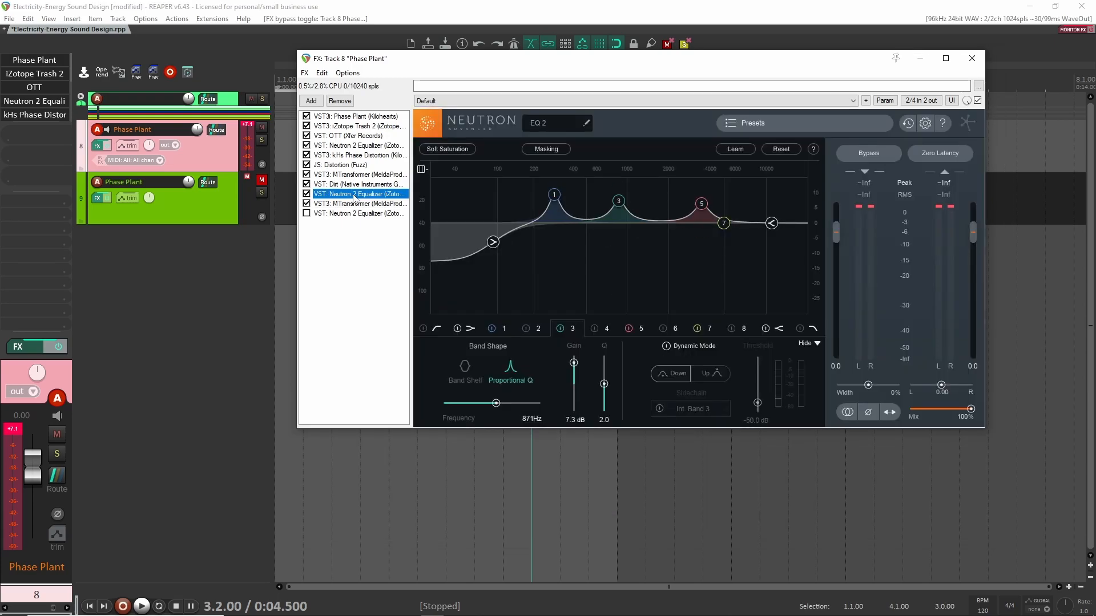
{"action": "left_click", "coordinate": [355, 186]}
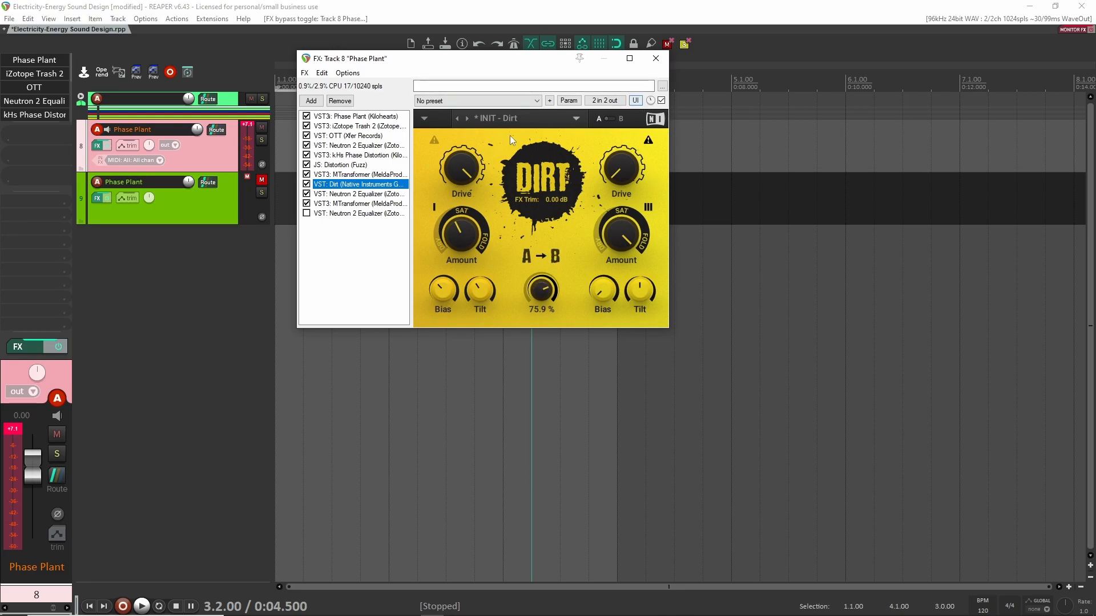
{"action": "left_click", "coordinate": [366, 176]}
{"action": "left_click", "coordinate": [357, 165]}
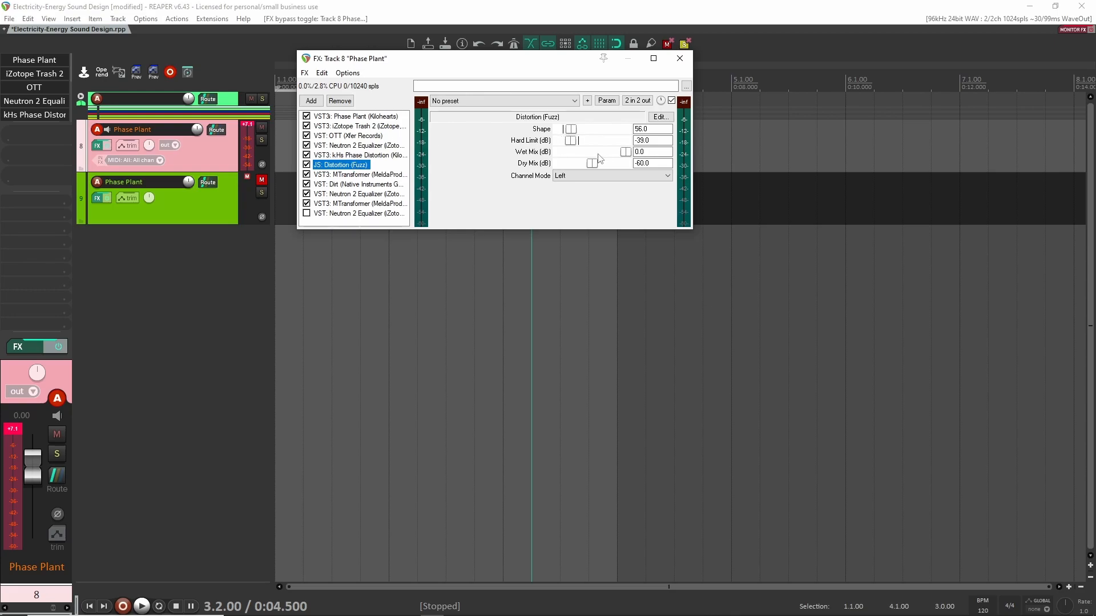
{"action": "left_click", "coordinate": [347, 156]}
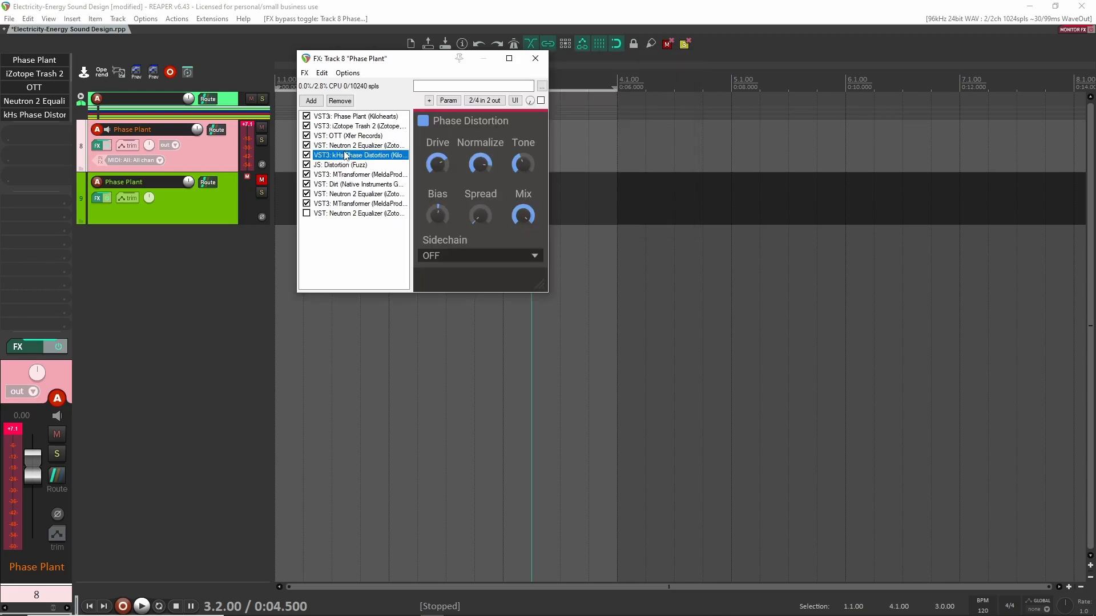
{"action": "left_click", "coordinate": [346, 137]}
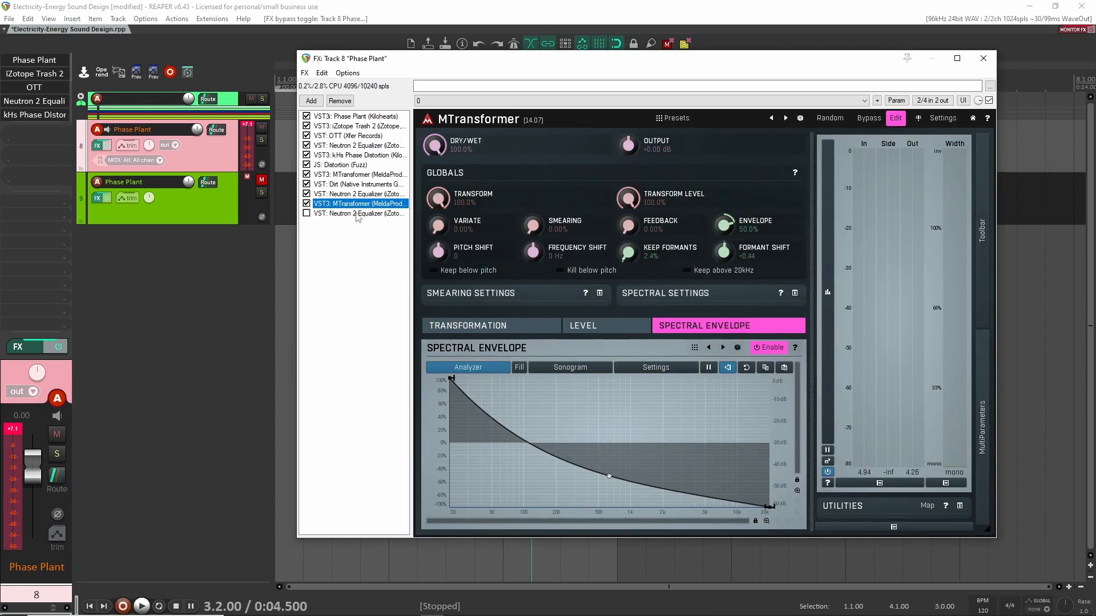
Enable the last Neutron 2 Equalizer in the chain, display its high-pass band, and toggle its bypass to compare the sound
{"action": "left_click", "coordinate": [357, 214]}
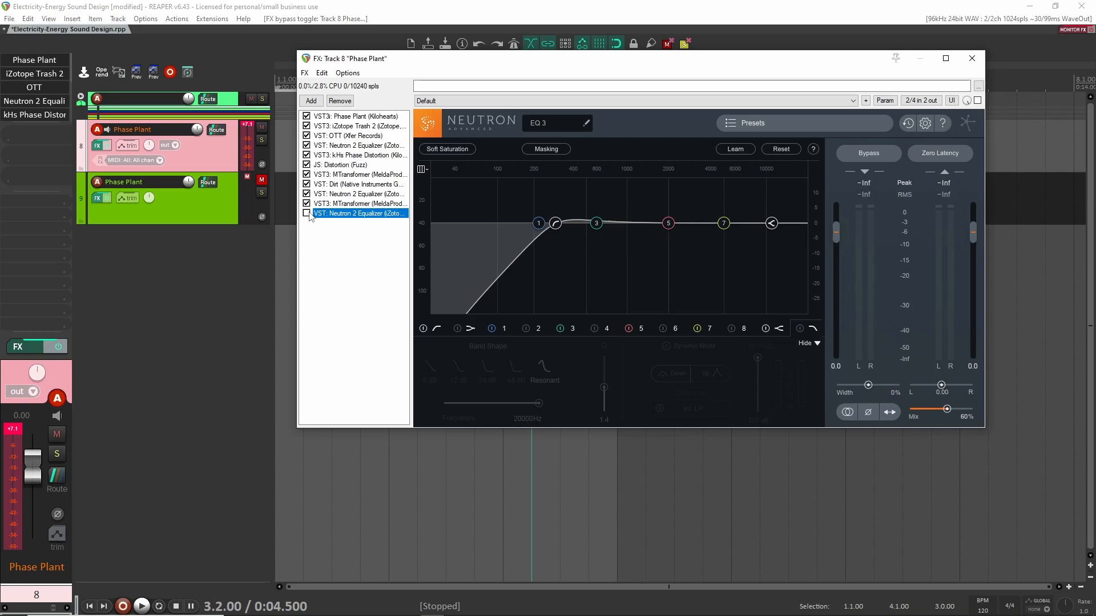
{"action": "left_click", "coordinate": [308, 214]}
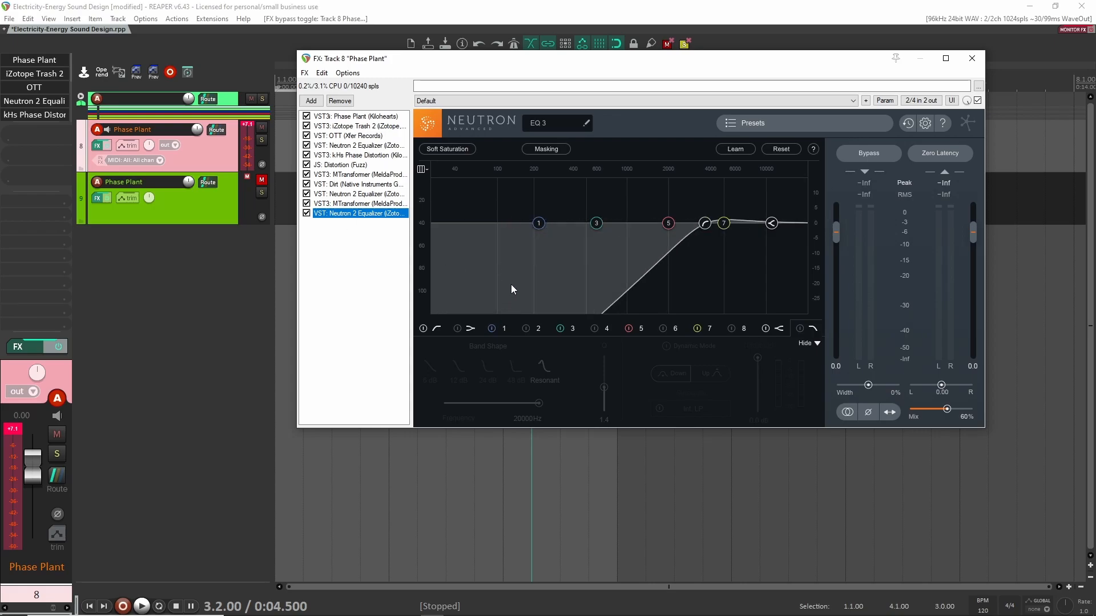
{"action": "left_click", "coordinate": [437, 329]}
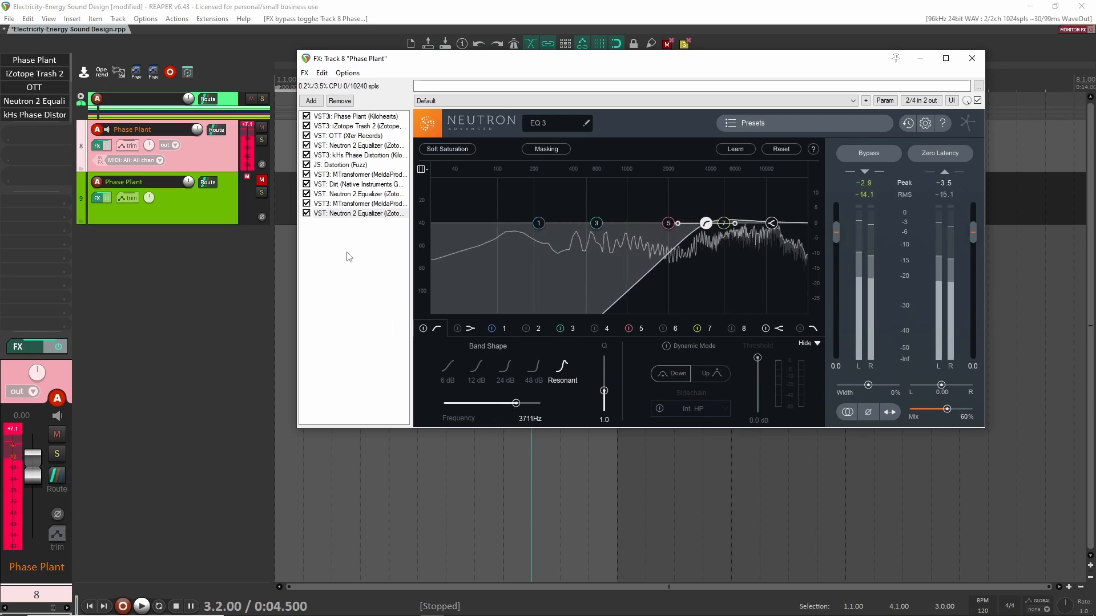
{"action": "left_click", "coordinate": [307, 214]}
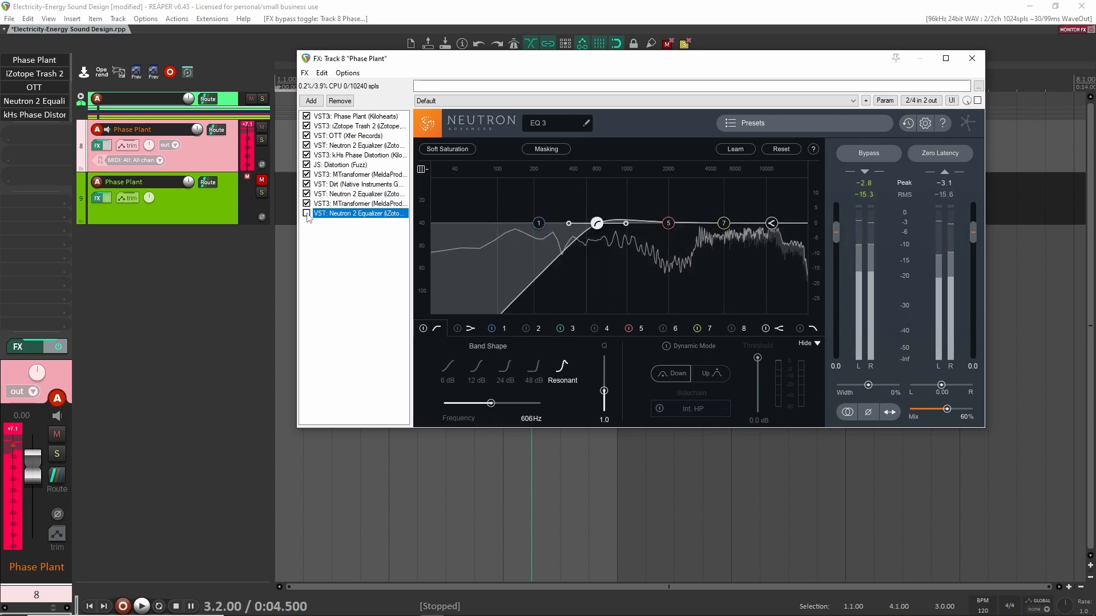
{"action": "left_click", "coordinate": [307, 213]}
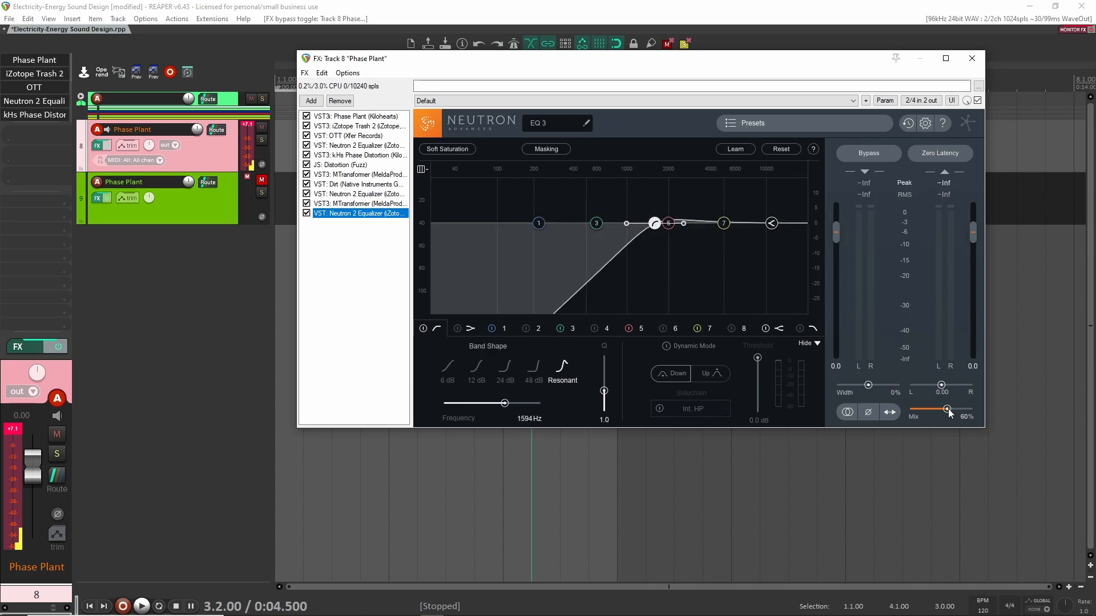
Try the last equalizer's Mix at 100%, and set it to 51%
{"action": "left_click_drag", "start_coordinate": [946, 410], "coordinate": [998, 411]}
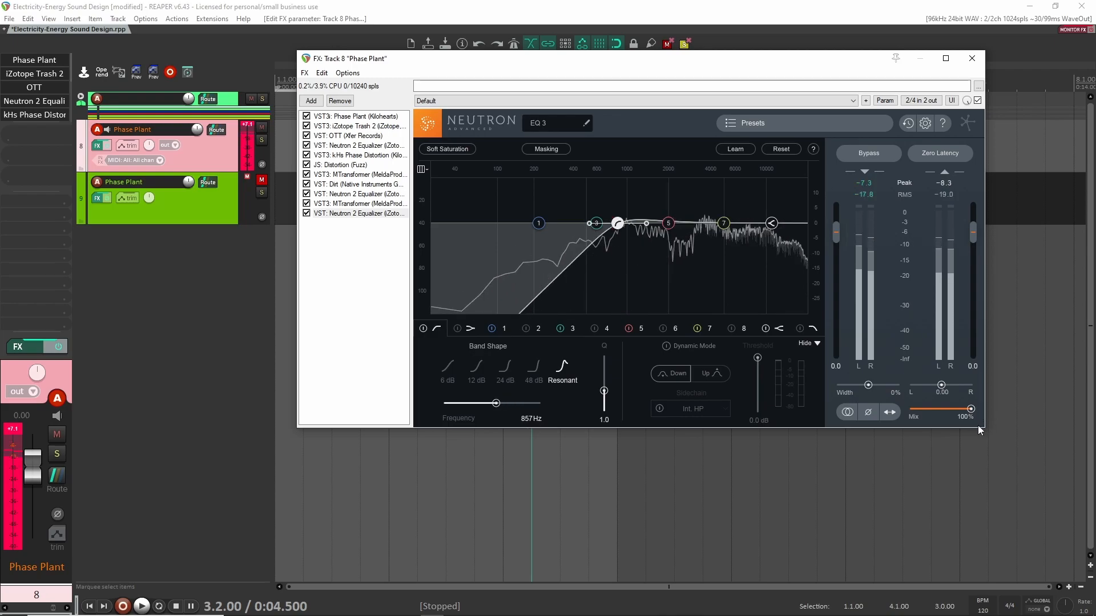
{"action": "left_click_drag", "start_coordinate": [969, 410], "coordinate": [942, 411]}
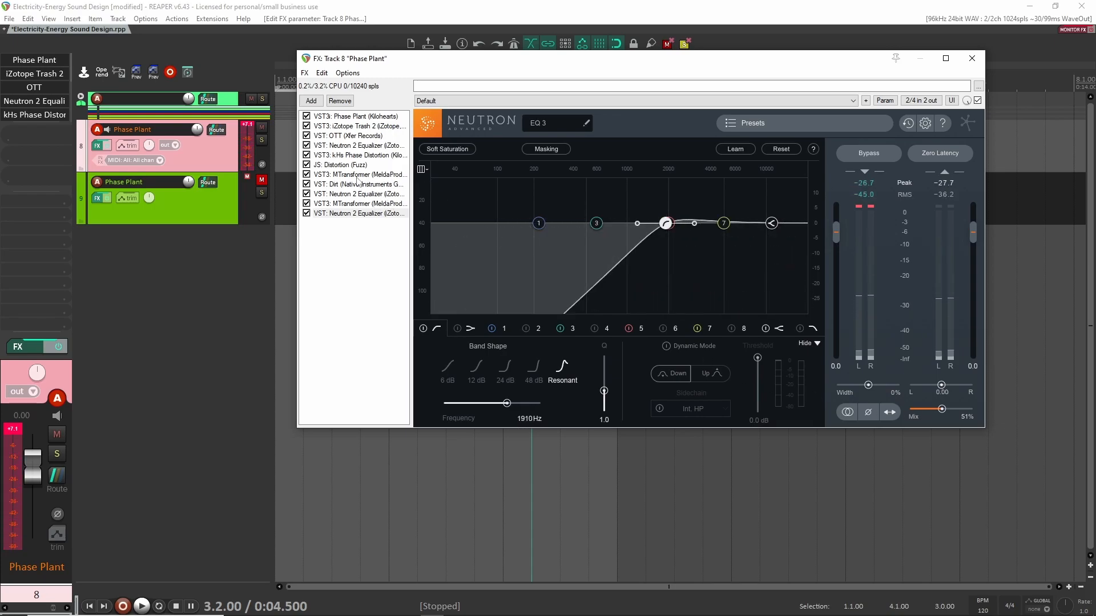
View iZotope Trash 2's settings and close track 8's FX chain window
{"action": "left_click", "coordinate": [389, 127]}
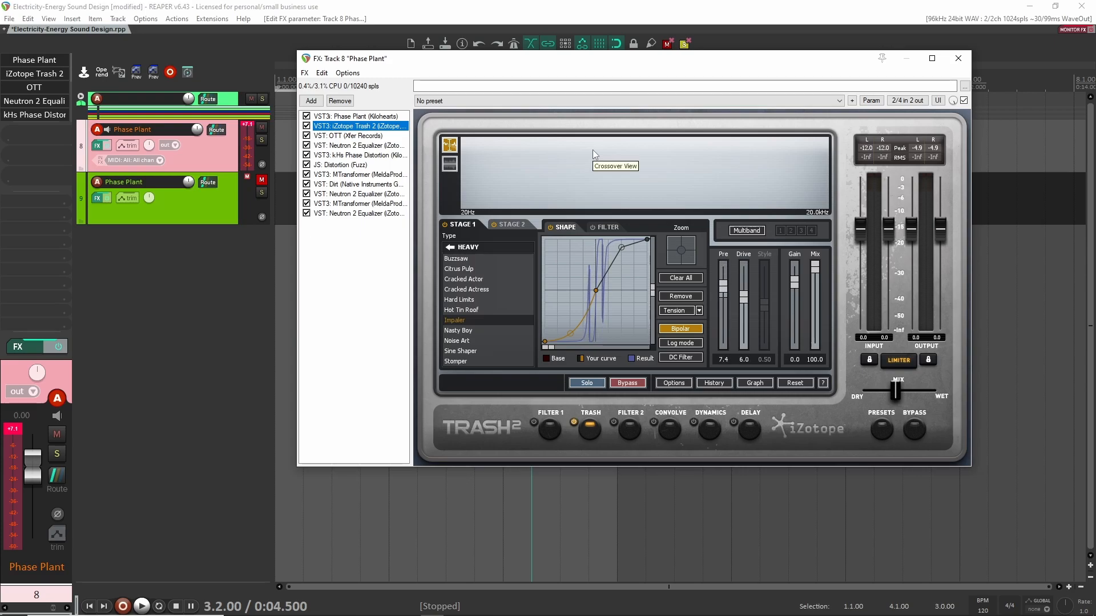
{"action": "left_click", "coordinate": [958, 59]}
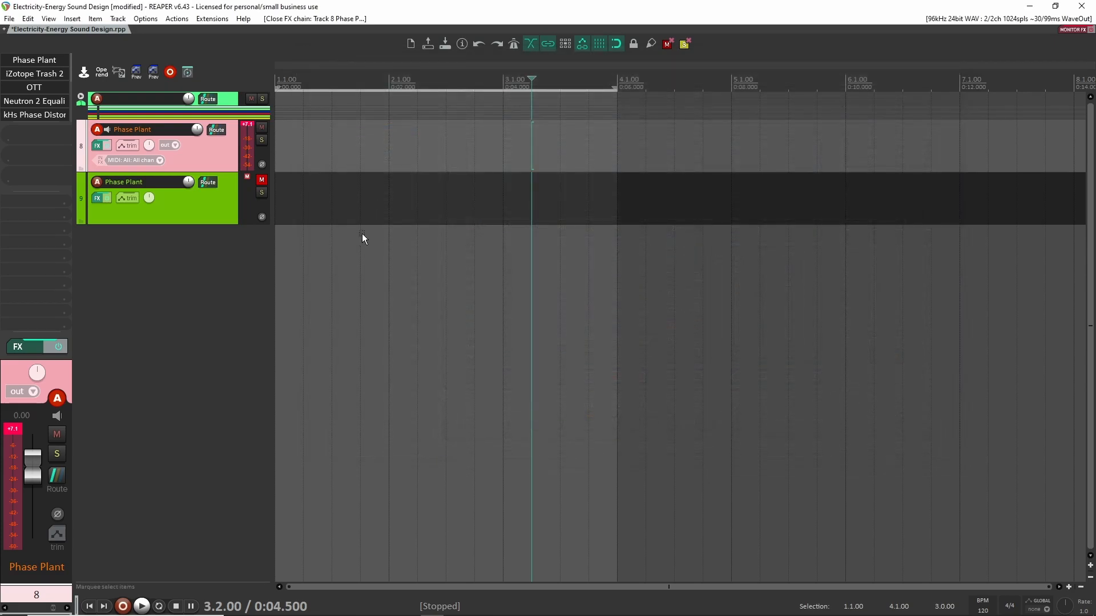